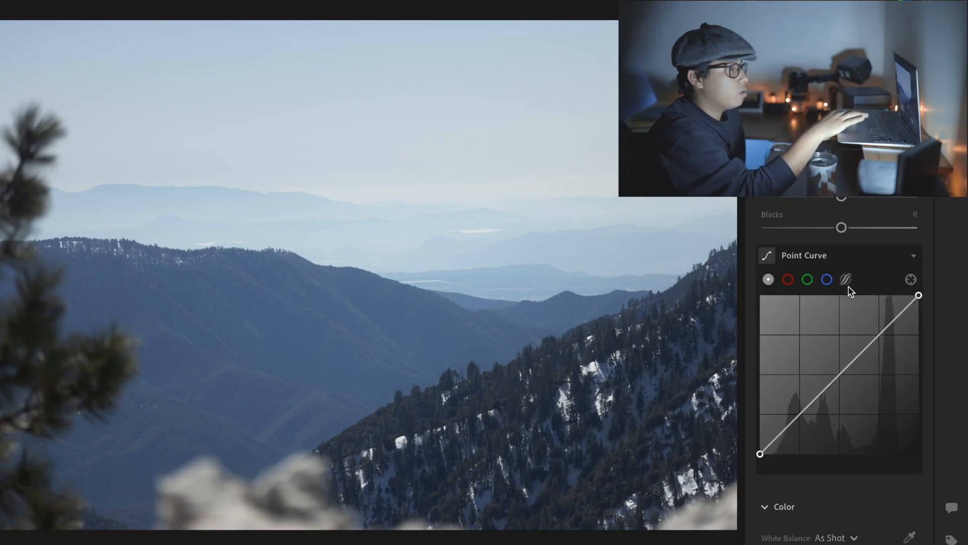
# Set the Color Mixer saturation to -100 for all eight colors, from red through magenta, to make the photo monochrome
pyautogui.scroll(-5, 851, 291)
pyautogui.scroll(-2, 851, 292)
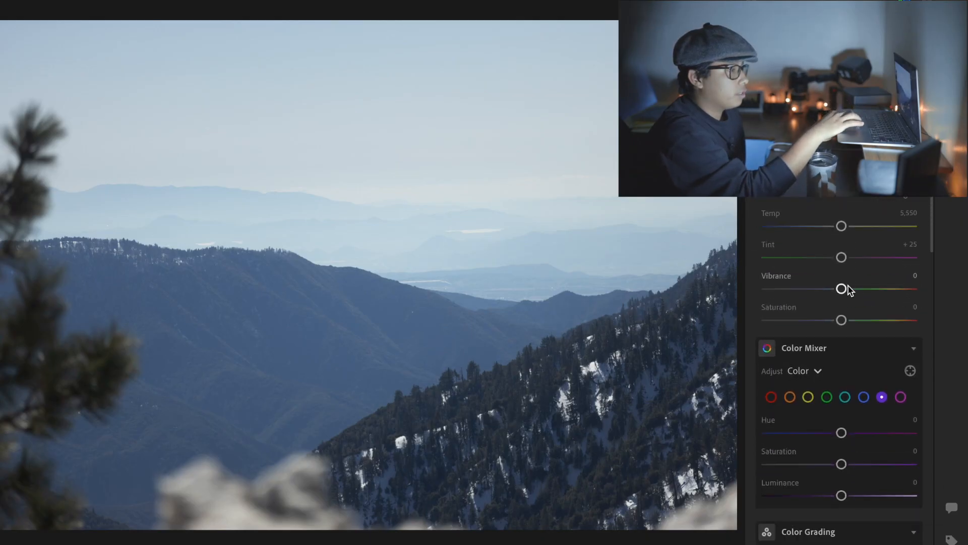
pyautogui.click(772, 397)
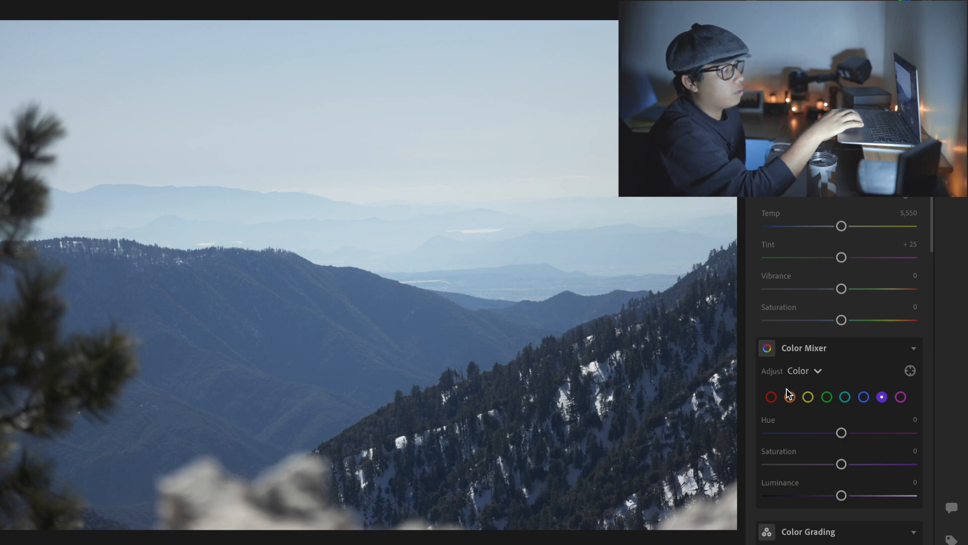
pyautogui.click(765, 464)
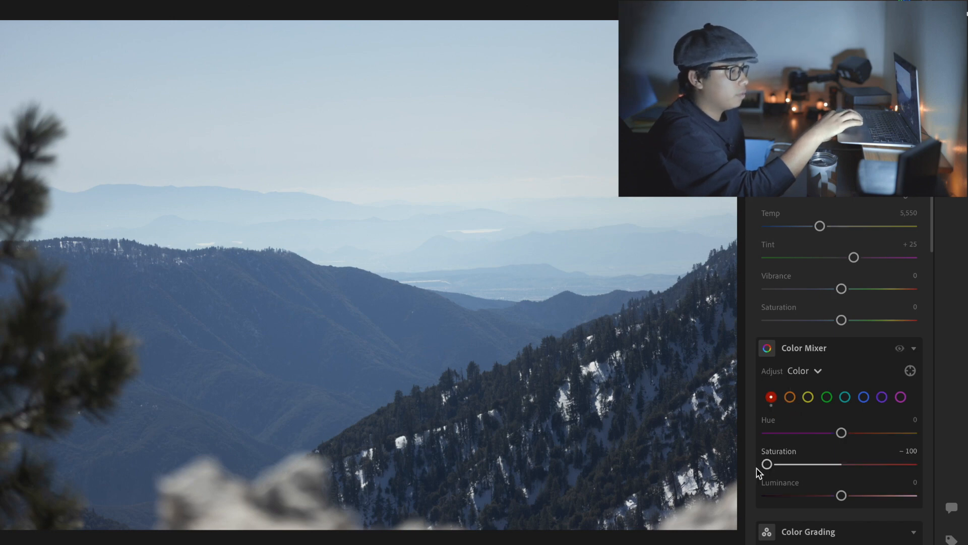
pyautogui.click(790, 397)
pyautogui.click(766, 464)
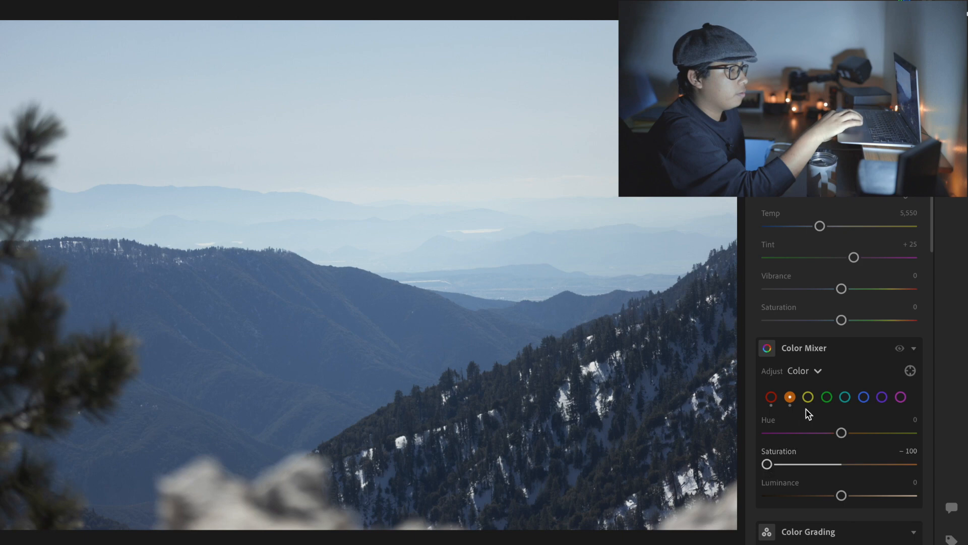
pyautogui.click(808, 398)
pyautogui.click(766, 463)
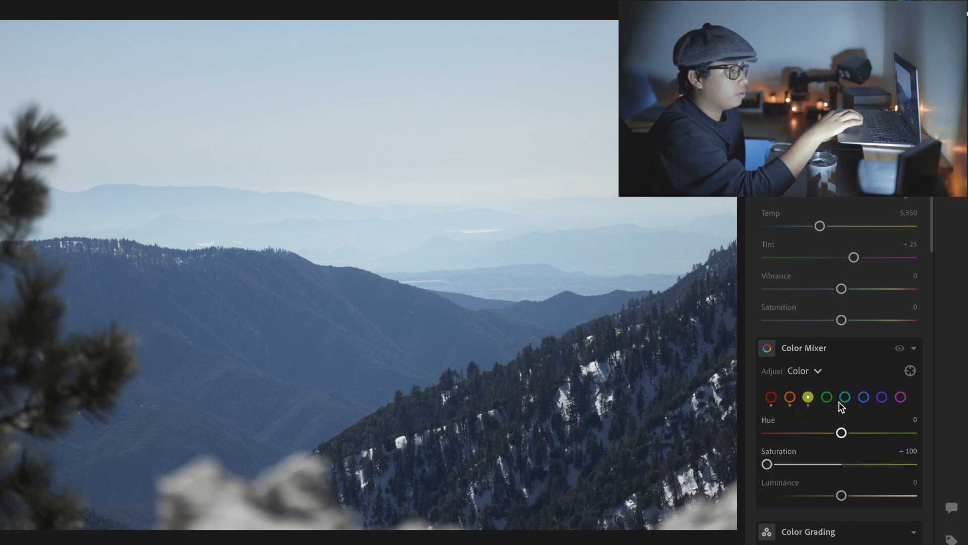
pyautogui.click(827, 401)
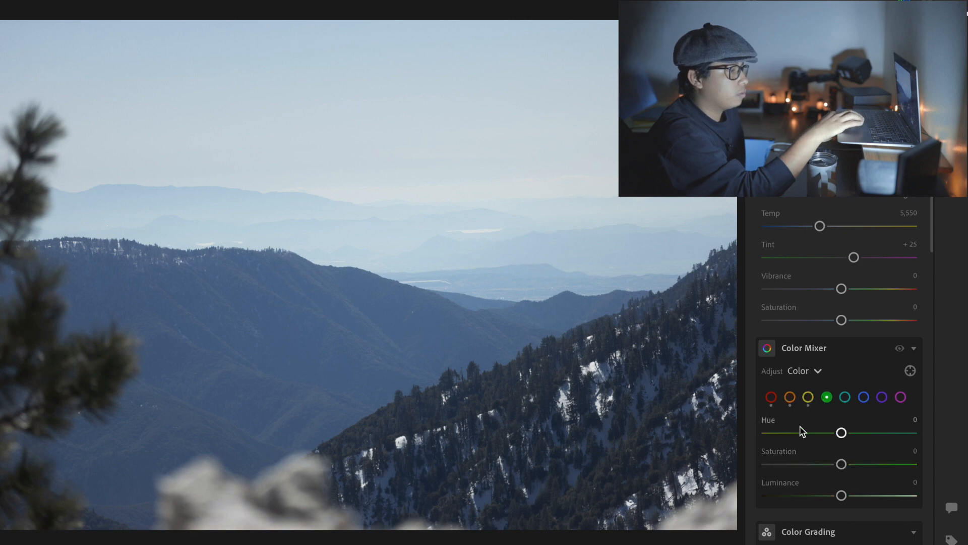
pyautogui.click(765, 464)
pyautogui.click(844, 398)
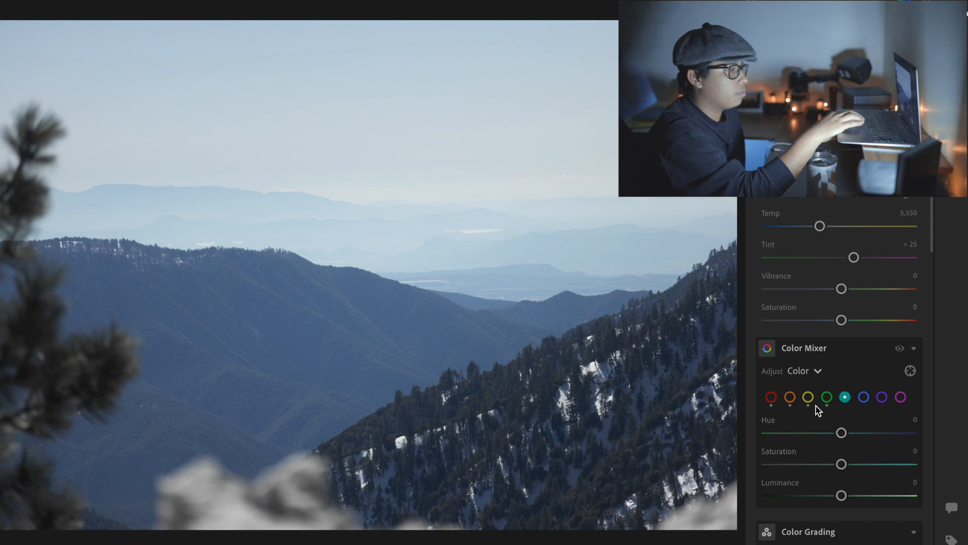
pyautogui.click(765, 464)
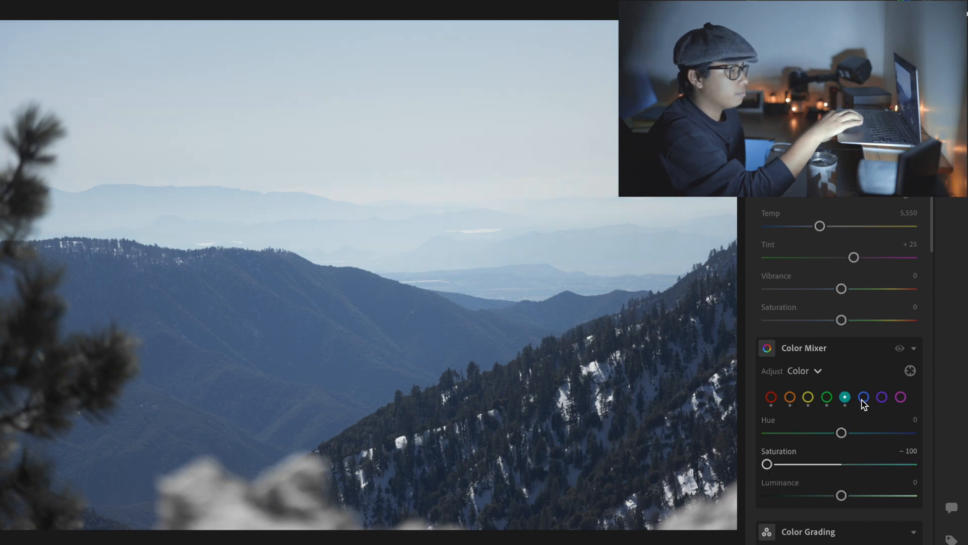
pyautogui.click(766, 463)
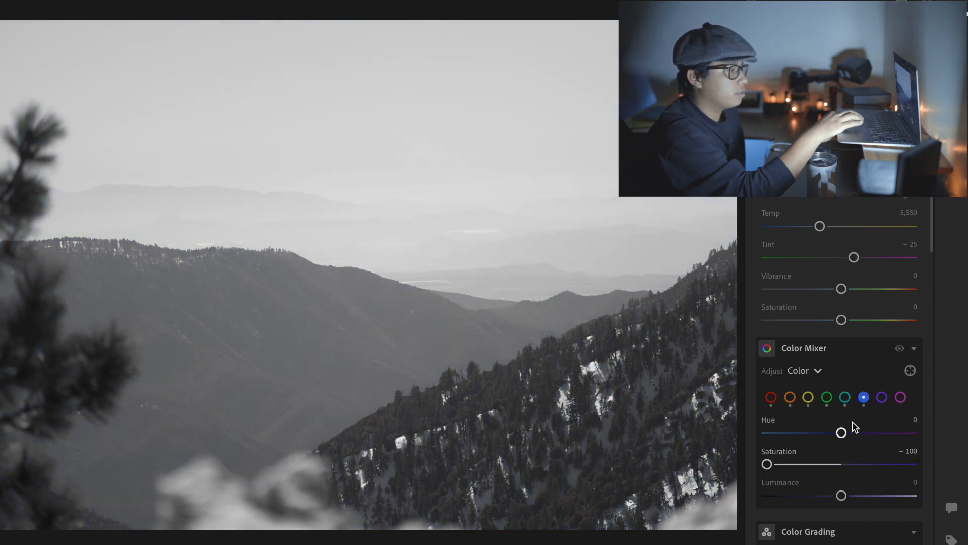
pyautogui.click(882, 398)
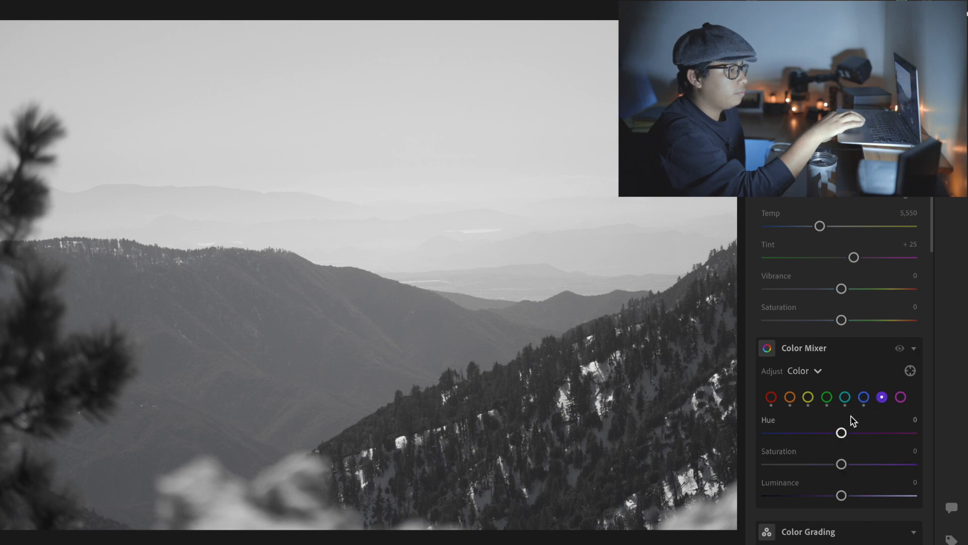
pyautogui.click(764, 463)
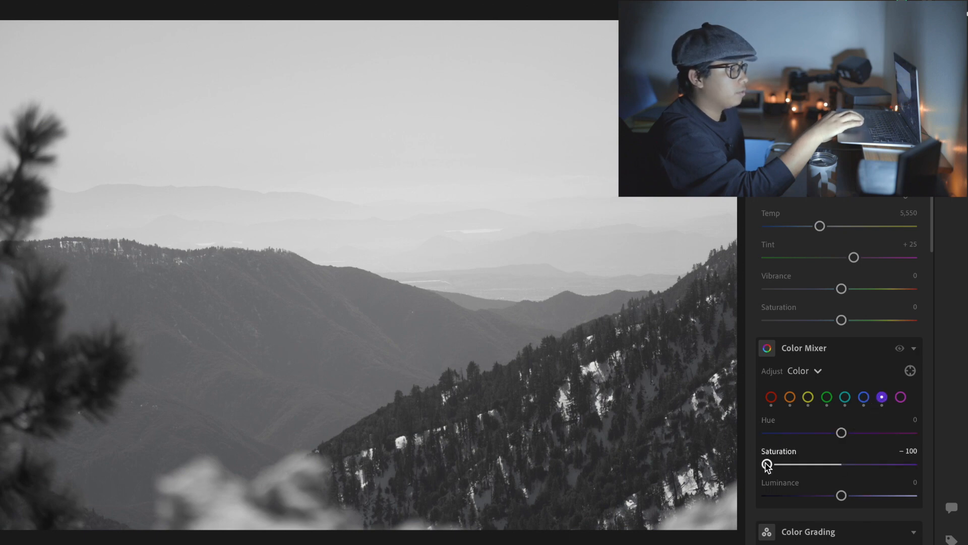
pyautogui.click(901, 398)
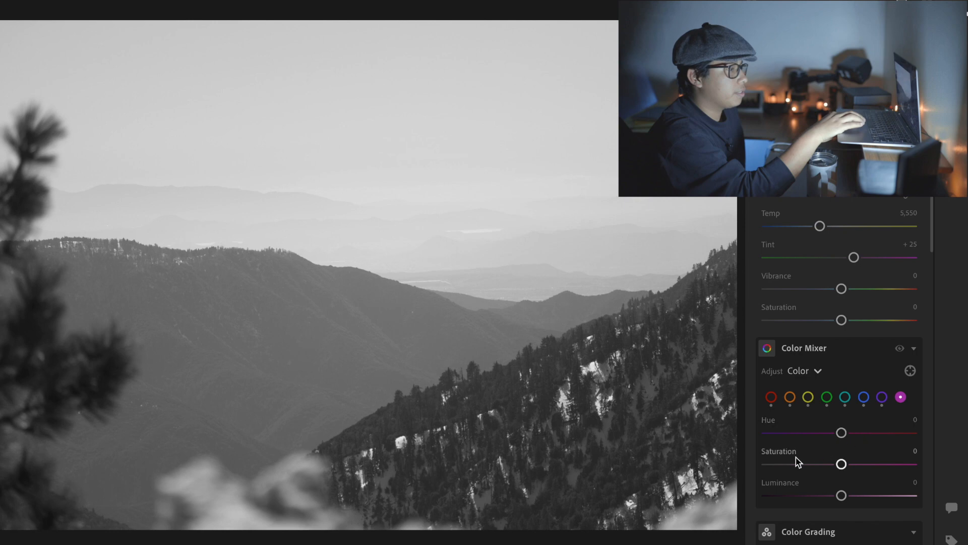
pyautogui.click(765, 464)
# Set the photo's Highlights to -52 and Shadows to +10
pyautogui.scroll(5, 835, 348)
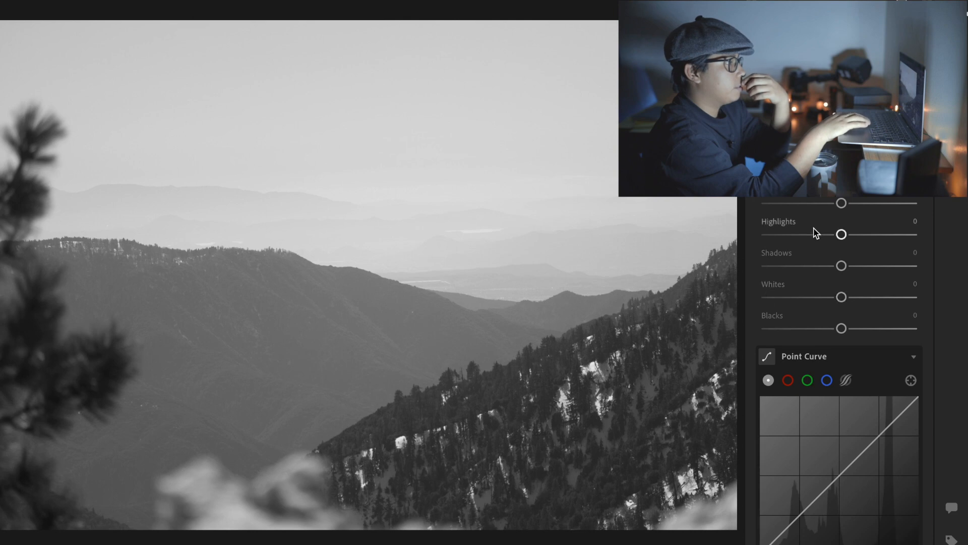
pyautogui.click(803, 235)
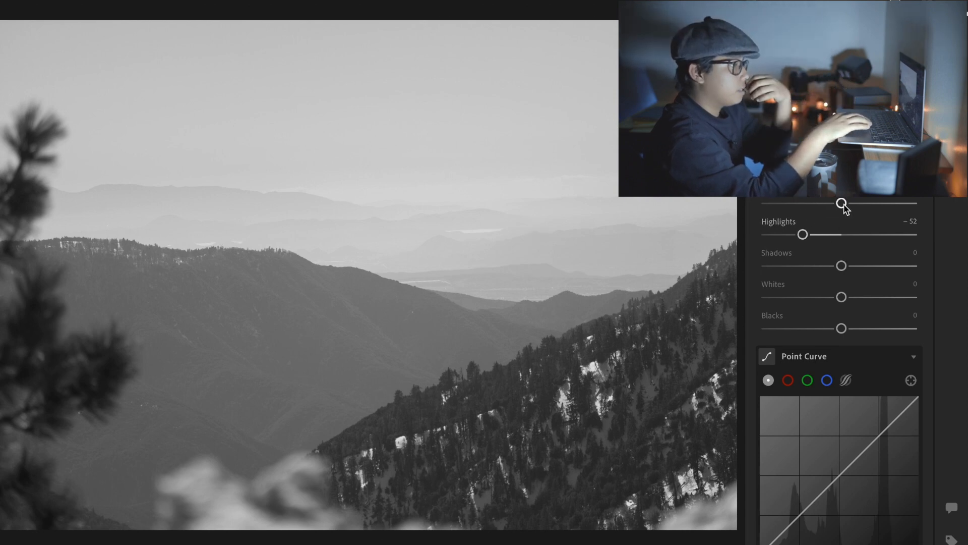
pyautogui.scroll(-3, 829, 307)
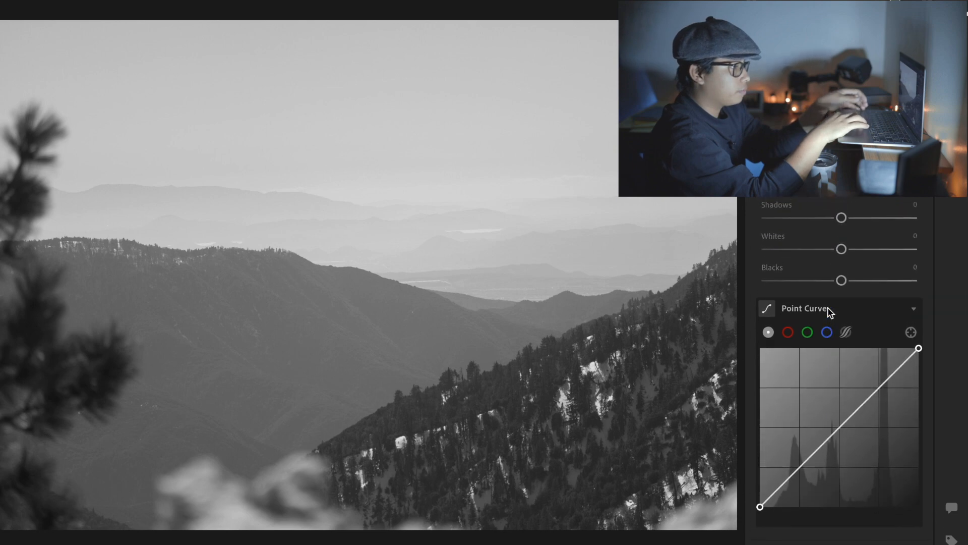
pyautogui.scroll(1, 827, 311)
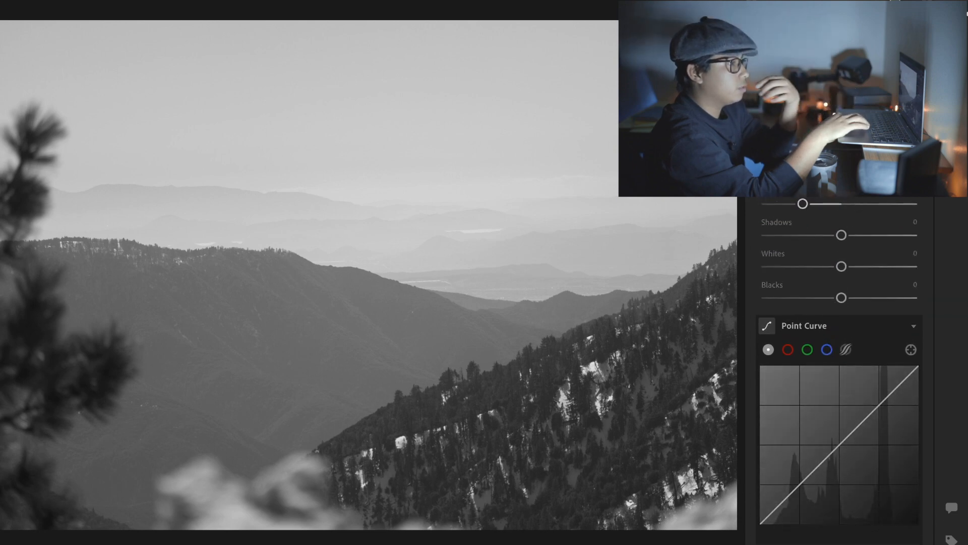
pyautogui.click(862, 235)
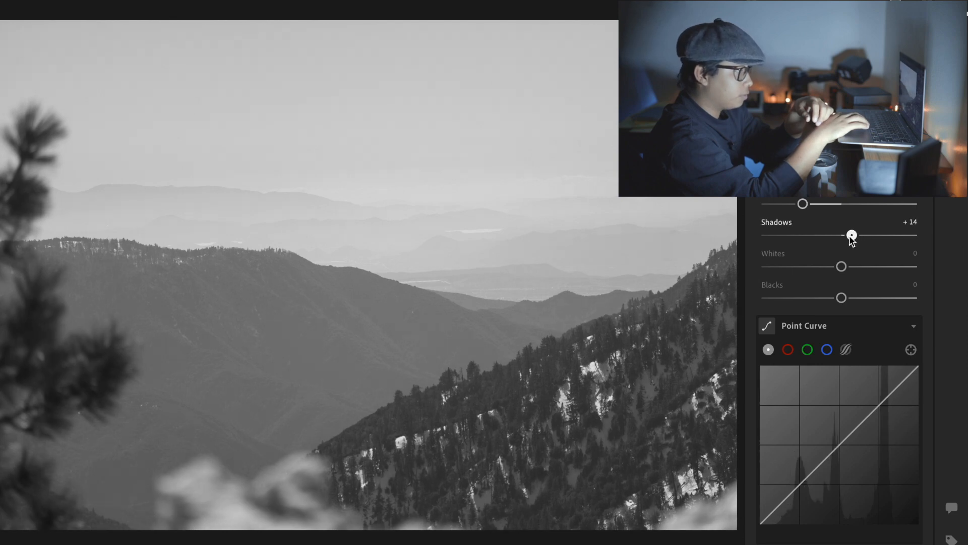
pyautogui.moveTo(851, 238); pyautogui.dragTo(848, 238)
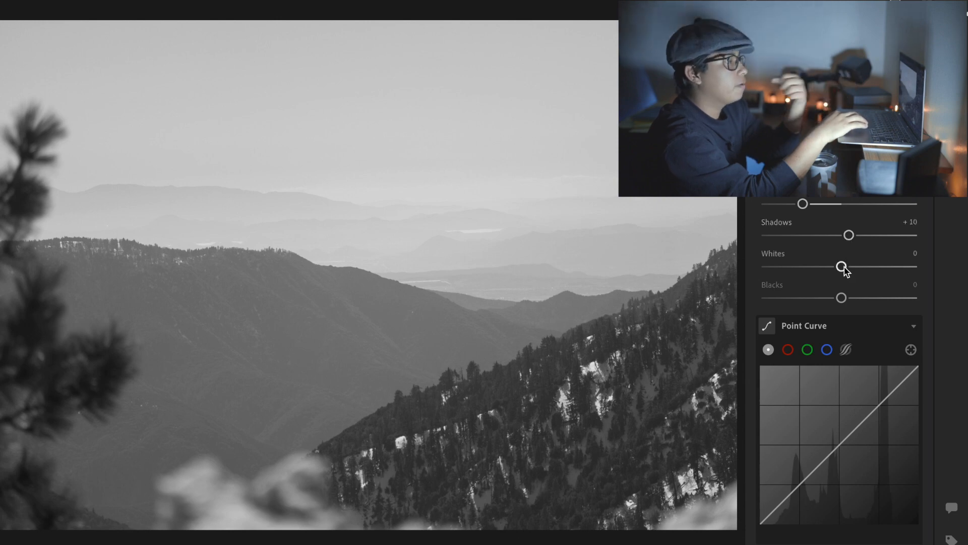
# Lower the photo's Whites to -18
pyautogui.click(813, 266)
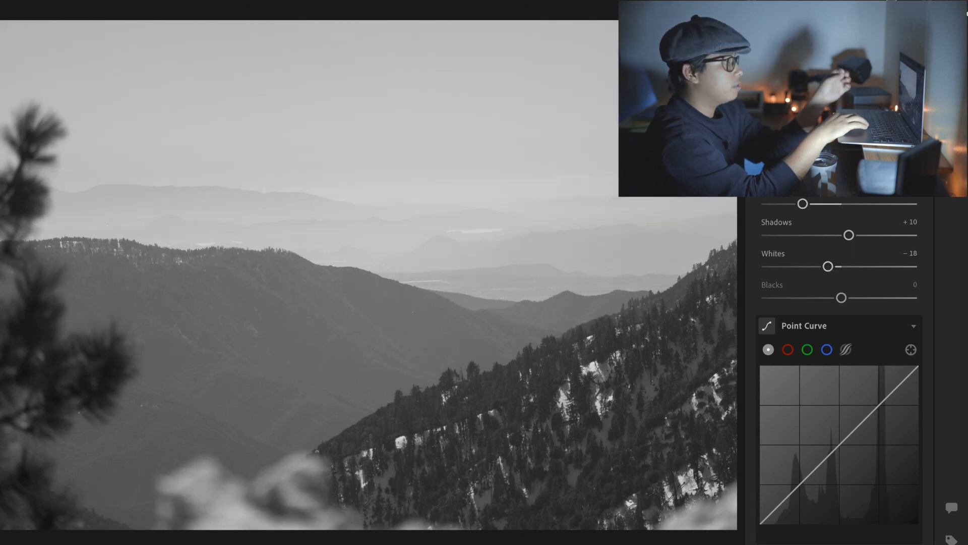
pyautogui.press('F1')
pyautogui.press('F1')
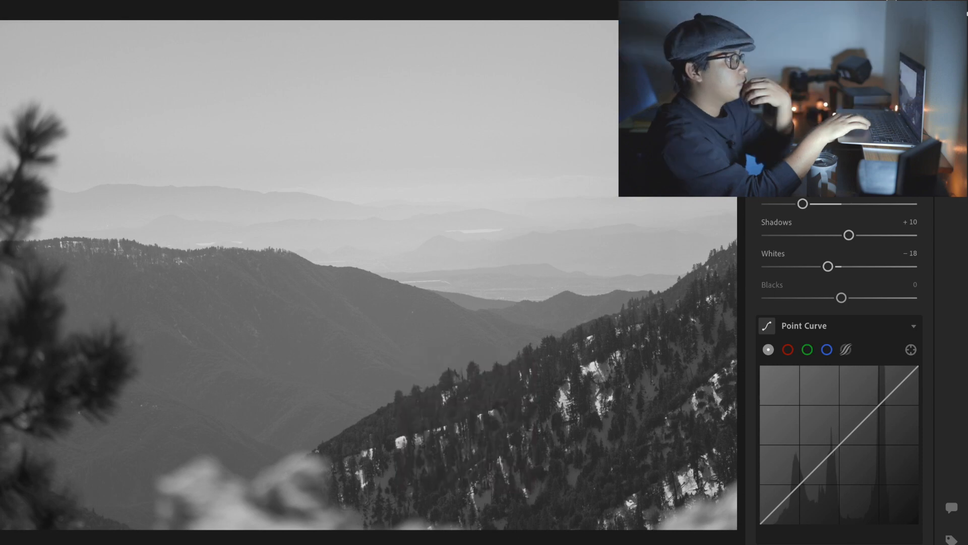
# Set the photo's Texture to +9 and Dehaze to +8
pyautogui.scroll(-5, 847, 211)
pyautogui.scroll(-10, 847, 211)
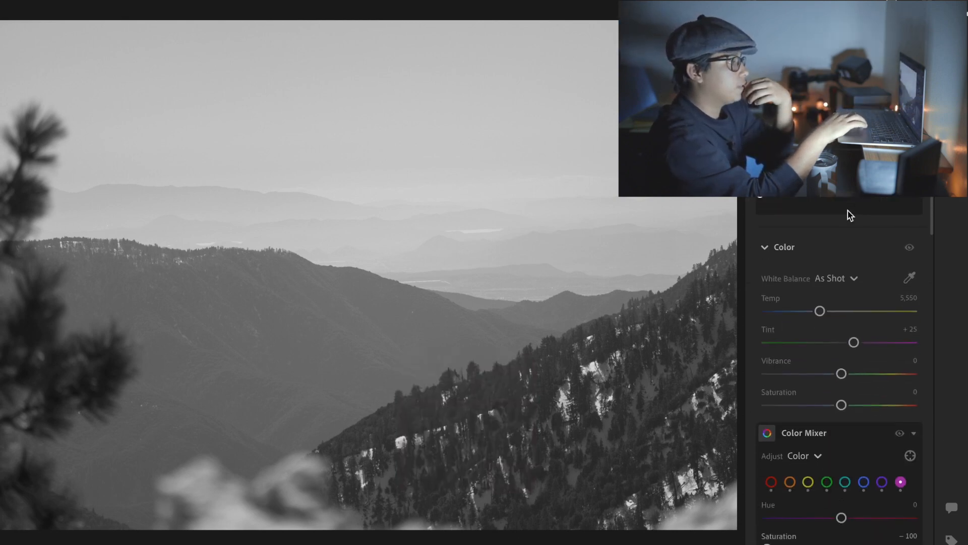
pyautogui.scroll(-2, 847, 216)
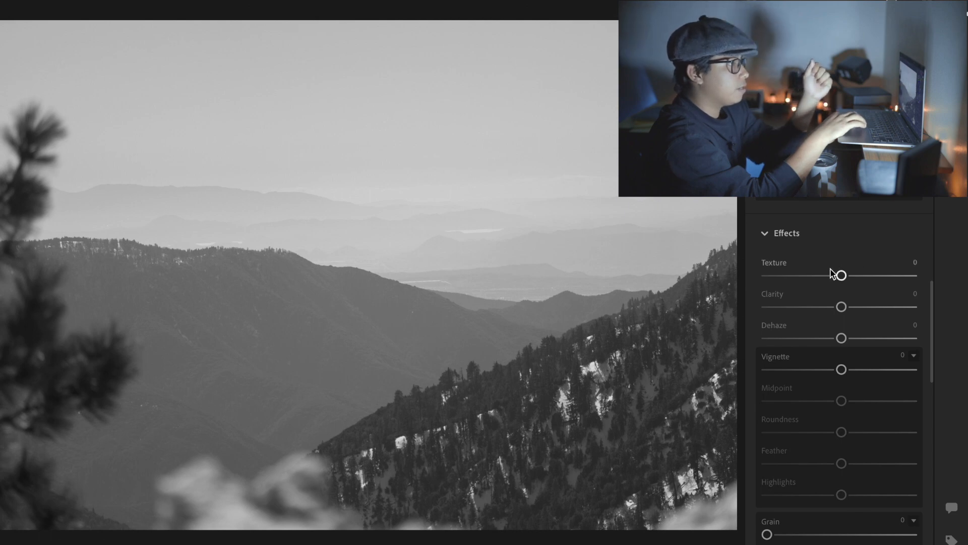
pyautogui.moveTo(841, 275); pyautogui.dragTo(852, 282)
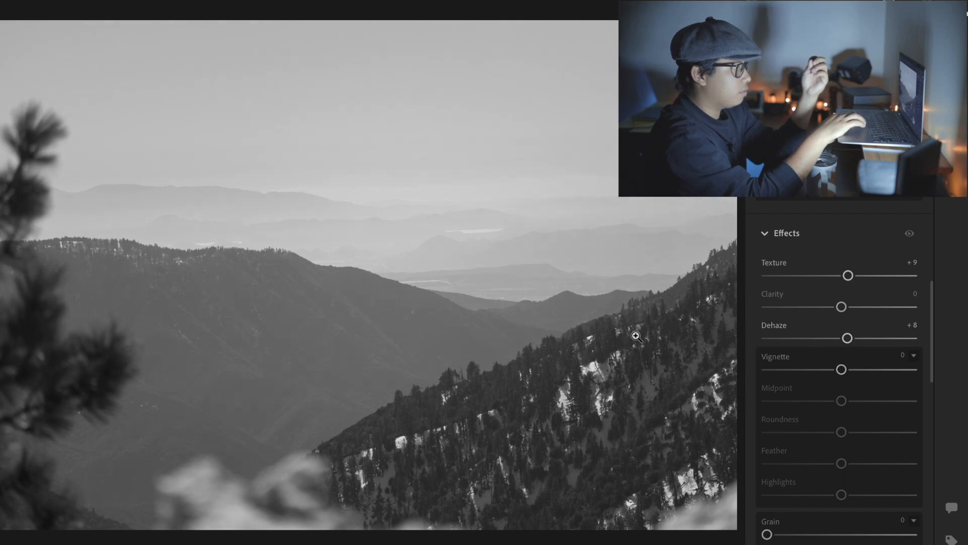
# Set the Color Mixer saturation to +24 for red and +19 for orange
pyautogui.scroll(10, 842, 352)
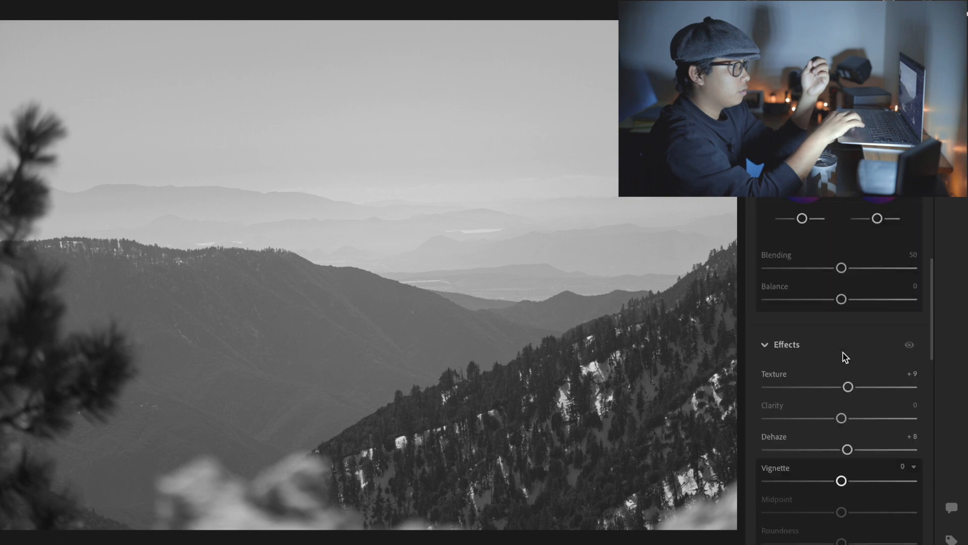
pyautogui.scroll(7, 842, 355)
pyautogui.scroll(-4, 842, 355)
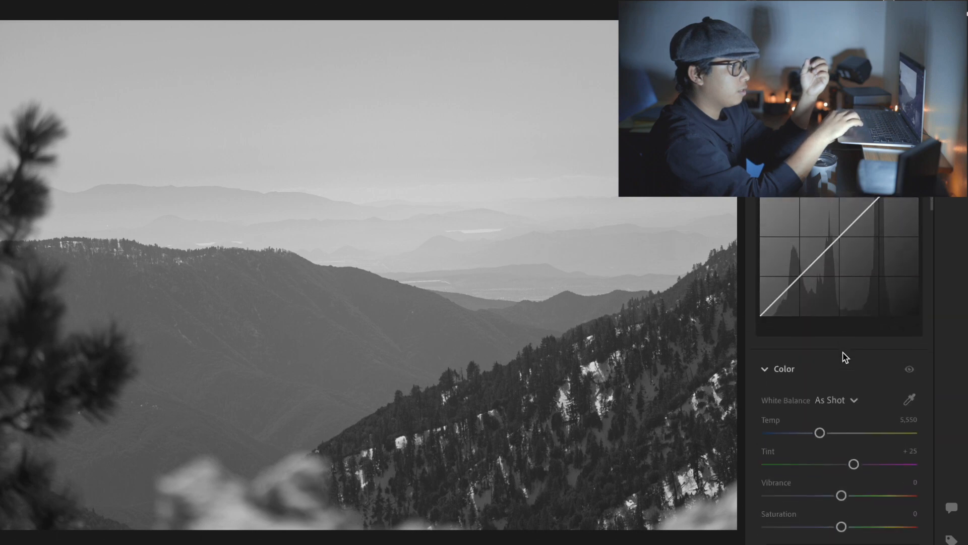
pyautogui.scroll(-5, 819, 436)
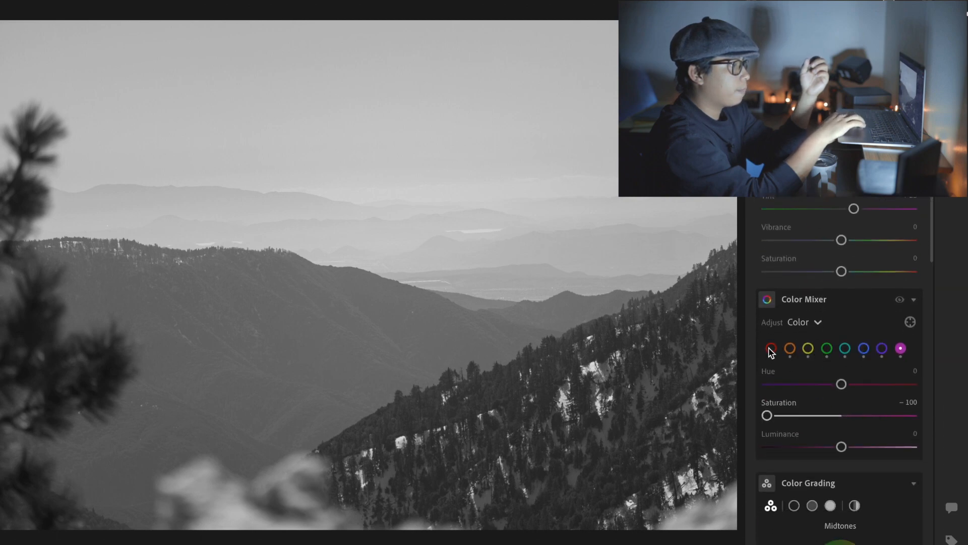
pyautogui.click(771, 349)
pyautogui.click(860, 416)
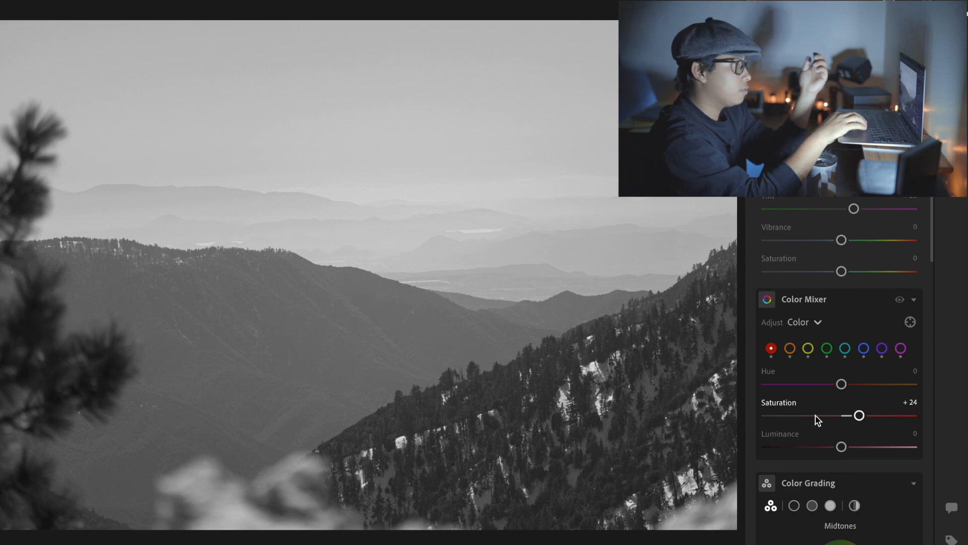
pyautogui.click(794, 350)
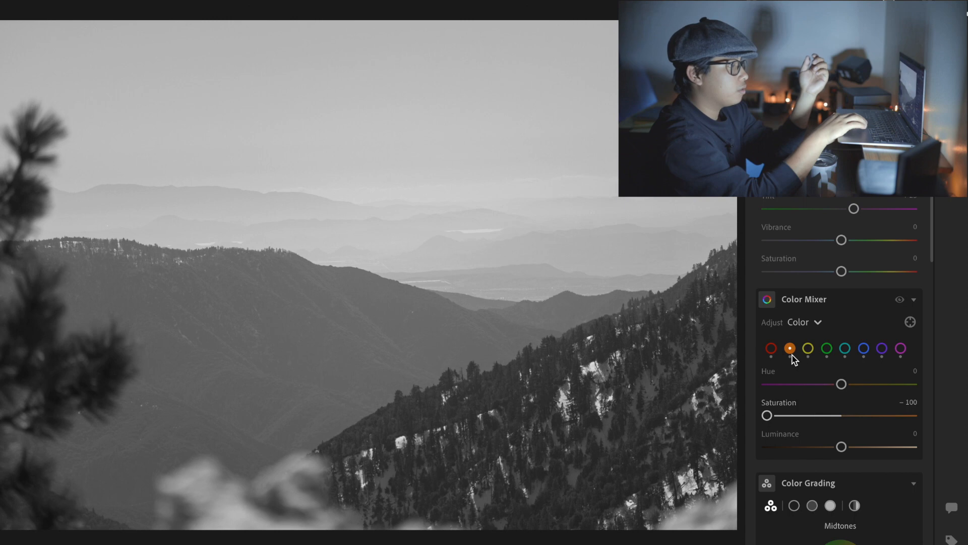
pyautogui.click(856, 415)
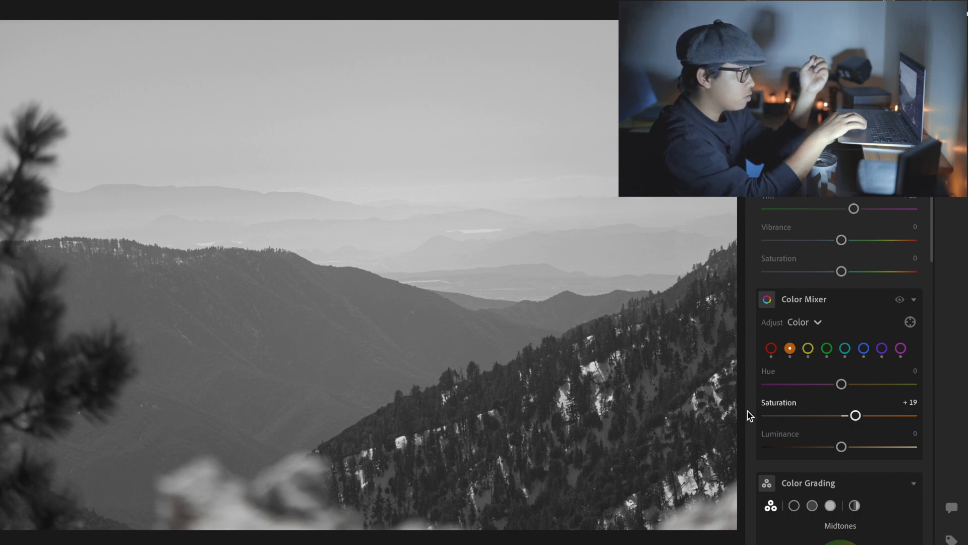
# Set yellow's saturation to -12 and its hue to +21 in the Color Mixer
pyautogui.click(808, 348)
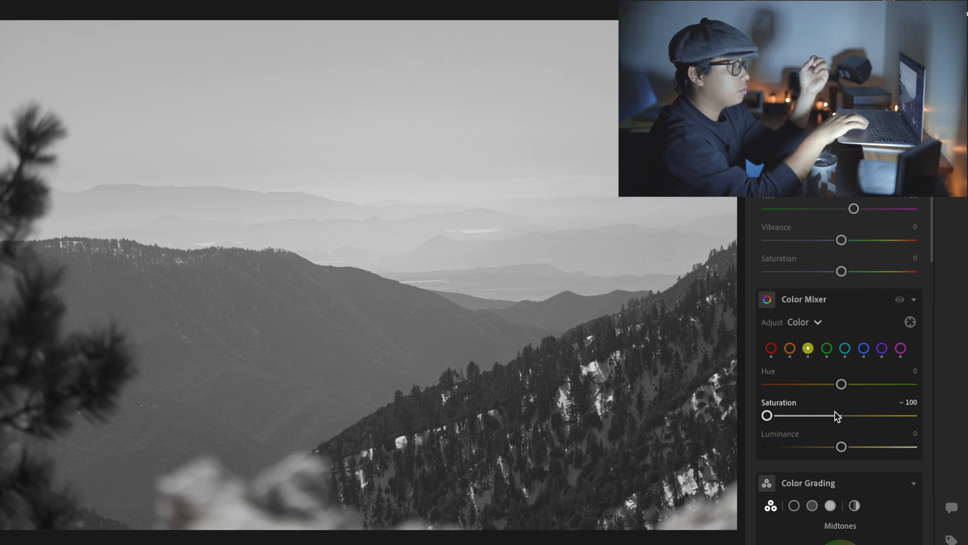
pyautogui.click(858, 415)
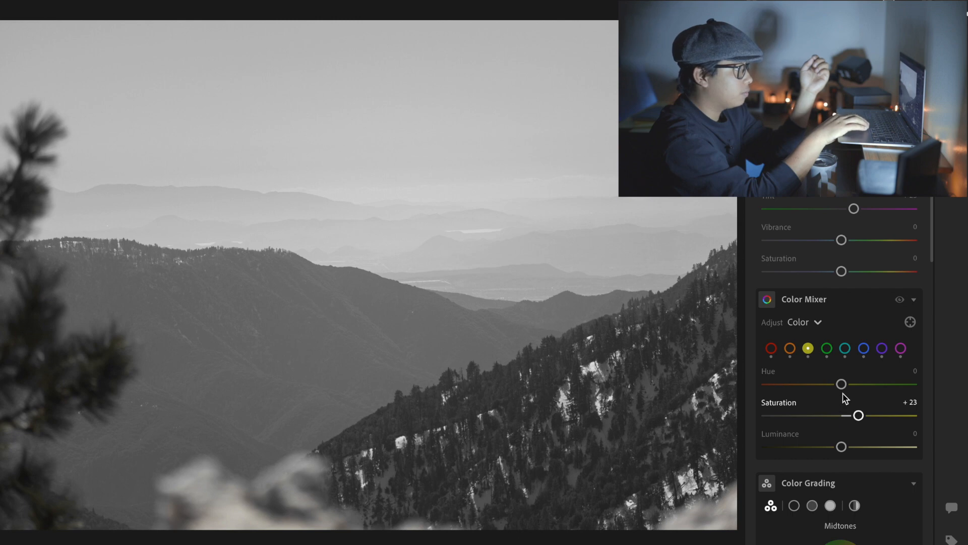
pyautogui.click(817, 415)
pyautogui.click(832, 415)
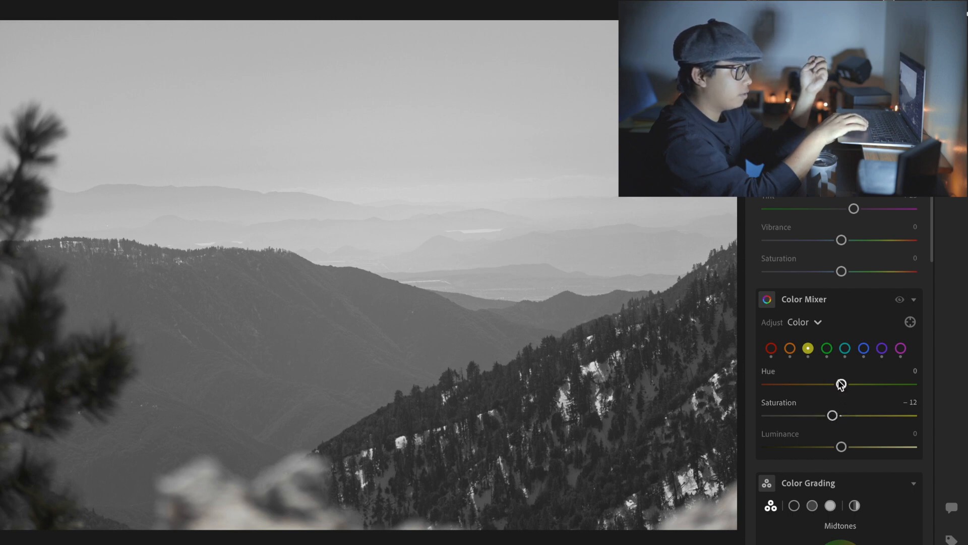
pyautogui.click(857, 384)
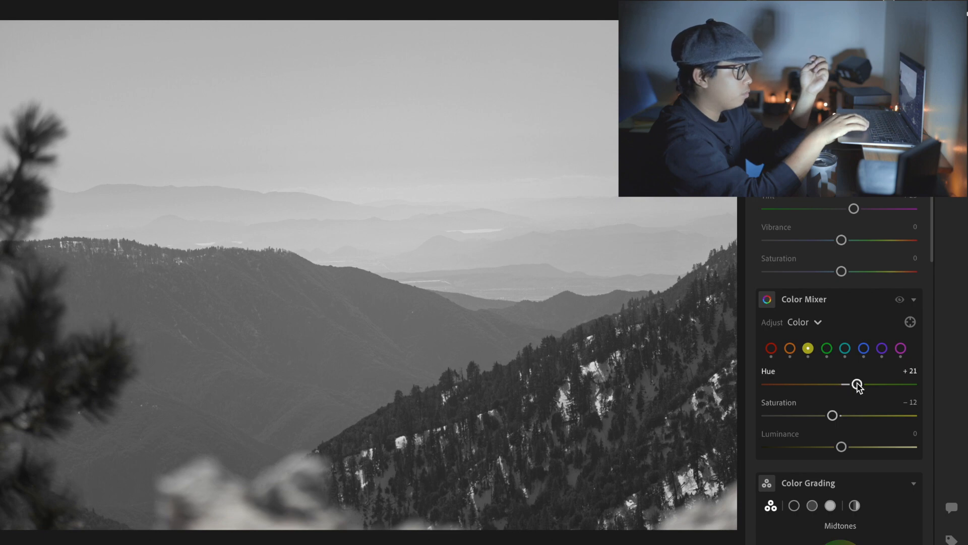
# Set green's saturation to +18 in the Color Mixer
pyautogui.click(827, 349)
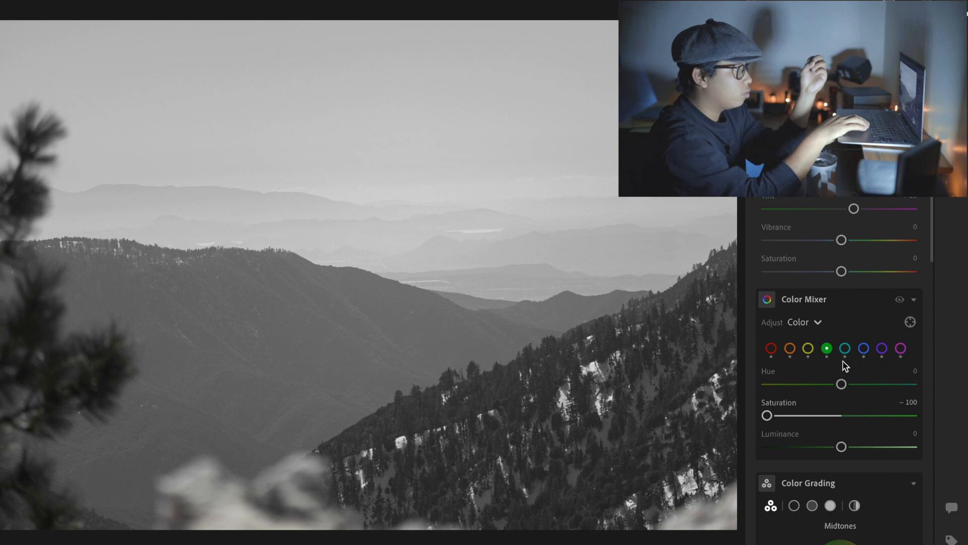
pyautogui.click(857, 415)
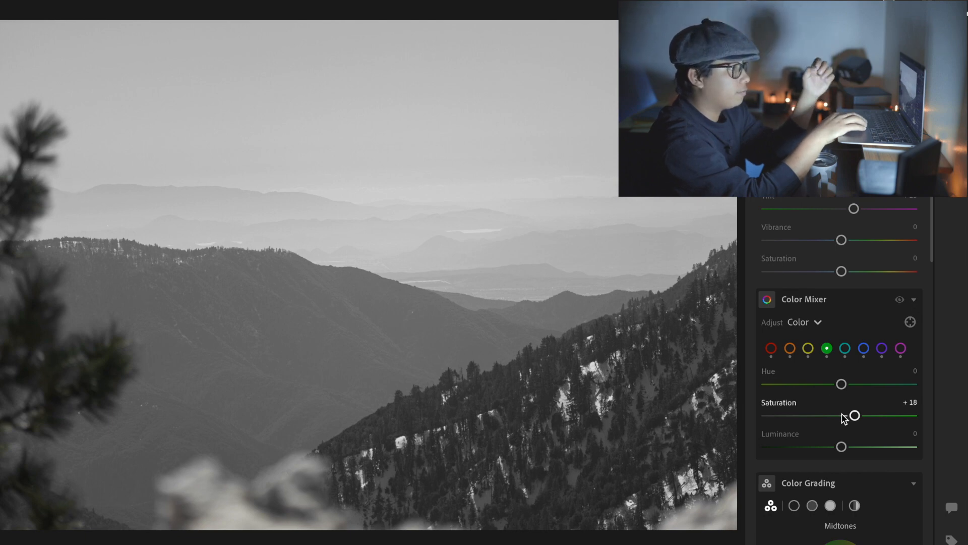
# Set green's hue to -12 and aqua's saturation to +22 in the Color Mixer
pyautogui.moveTo(840, 384); pyautogui.dragTo(833, 384)
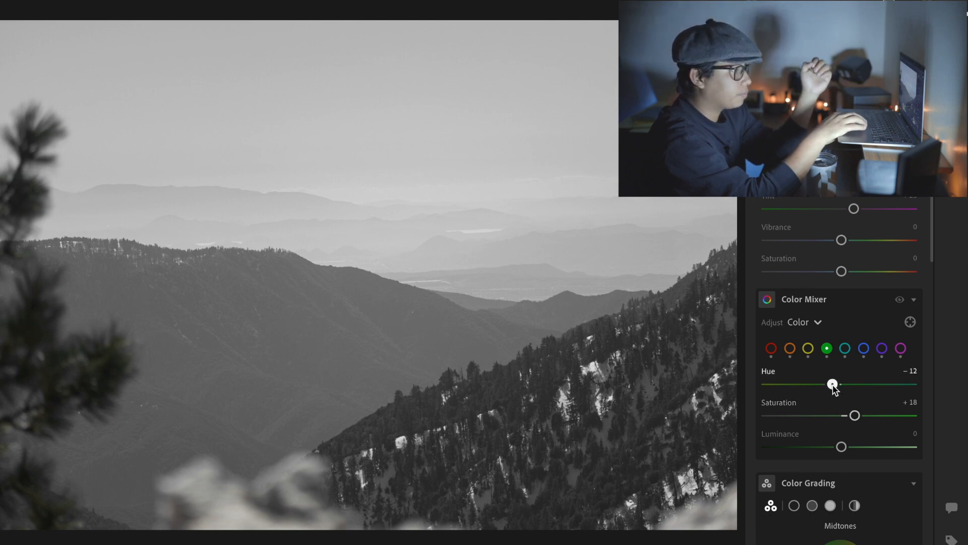
pyautogui.click(845, 348)
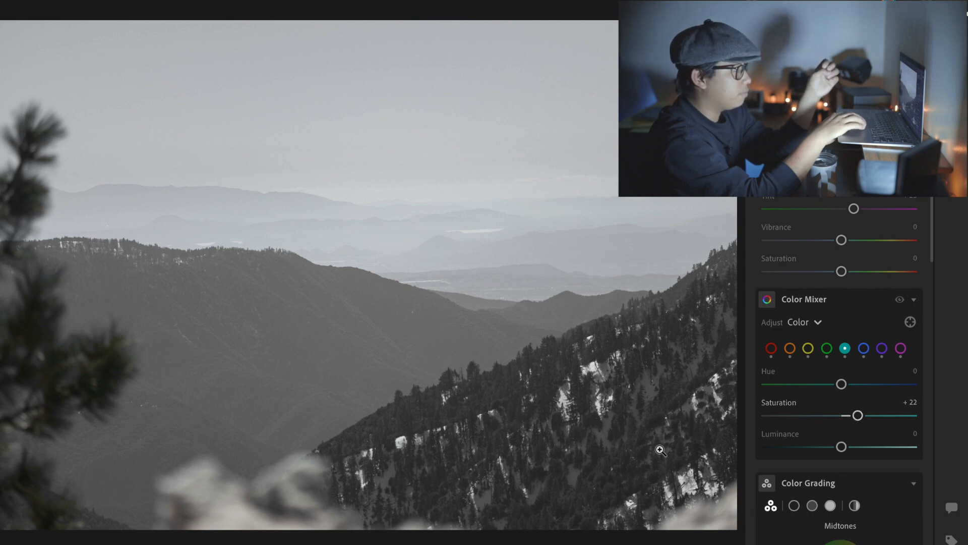
# Set blue's saturation to -30 and its hue to -17 in the Color Mixer
pyautogui.click(863, 348)
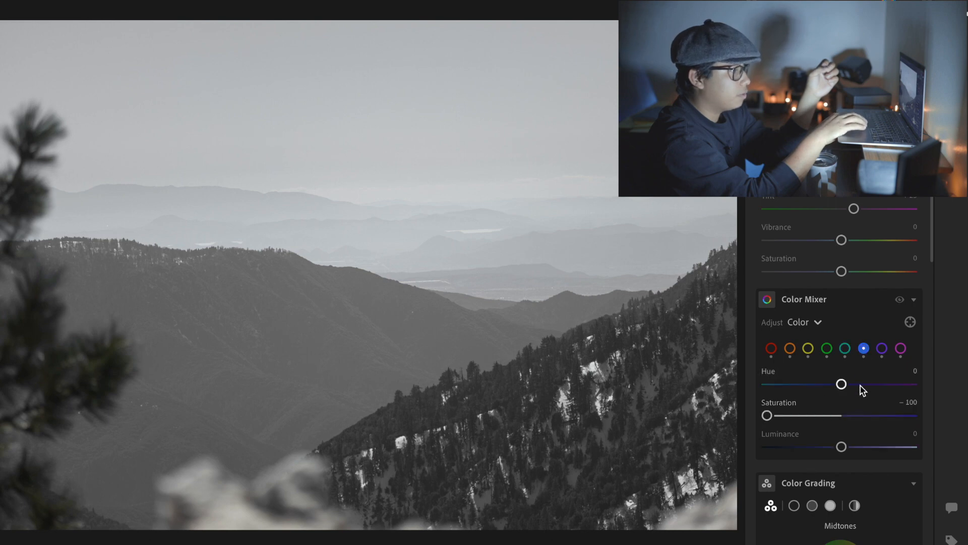
pyautogui.click(819, 416)
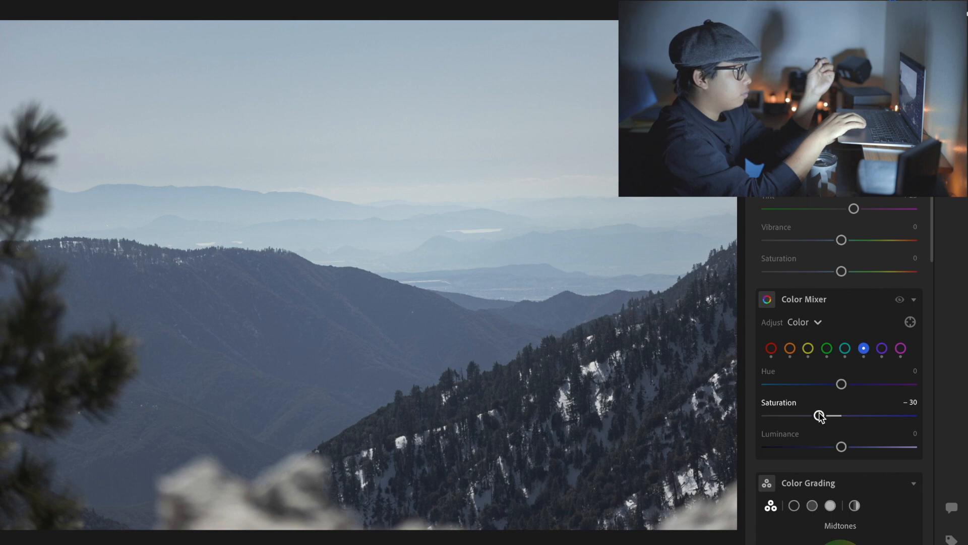
pyautogui.click(818, 385)
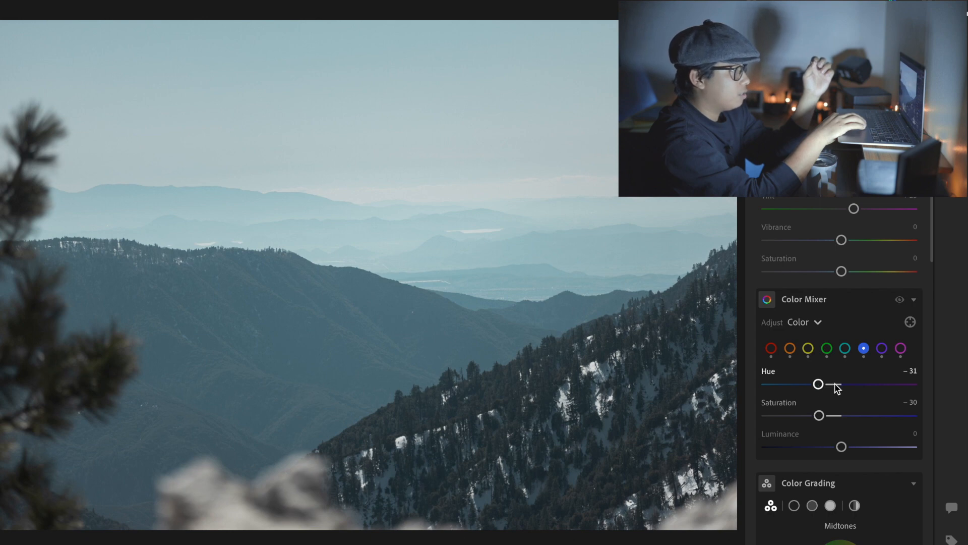
pyautogui.click(831, 385)
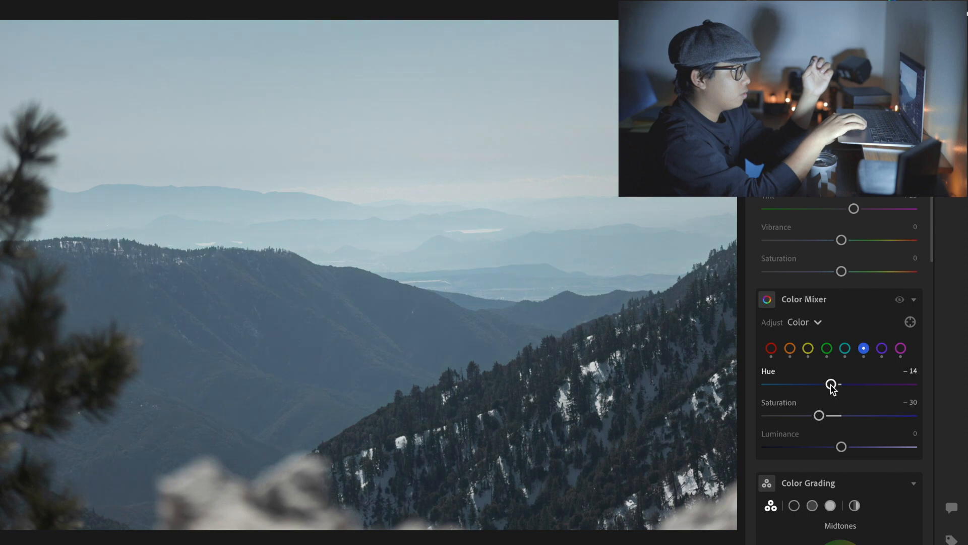
pyautogui.moveTo(831, 385); pyautogui.dragTo(828, 386)
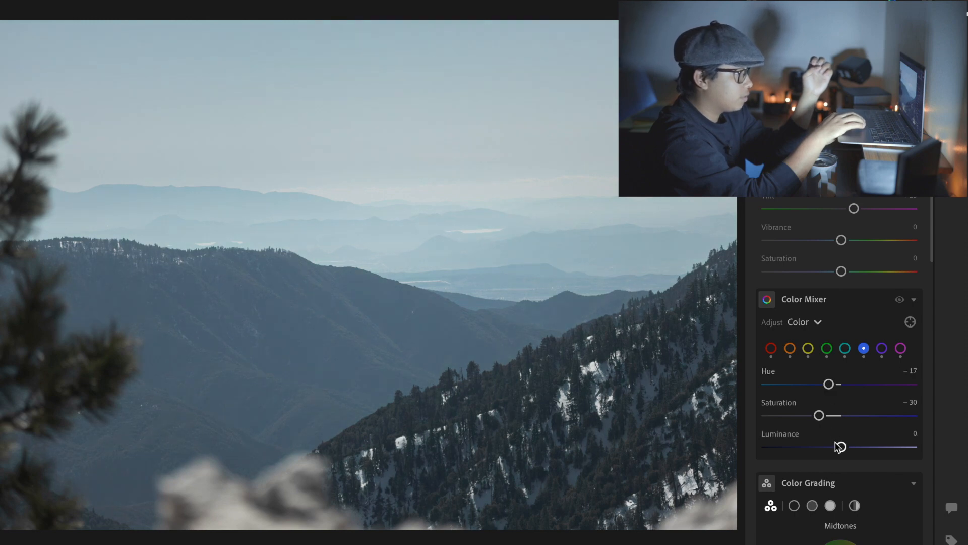
# Set purple's hue to -12 and its saturation to -10 in the Color Mixer
pyautogui.scroll(-5, 834, 412)
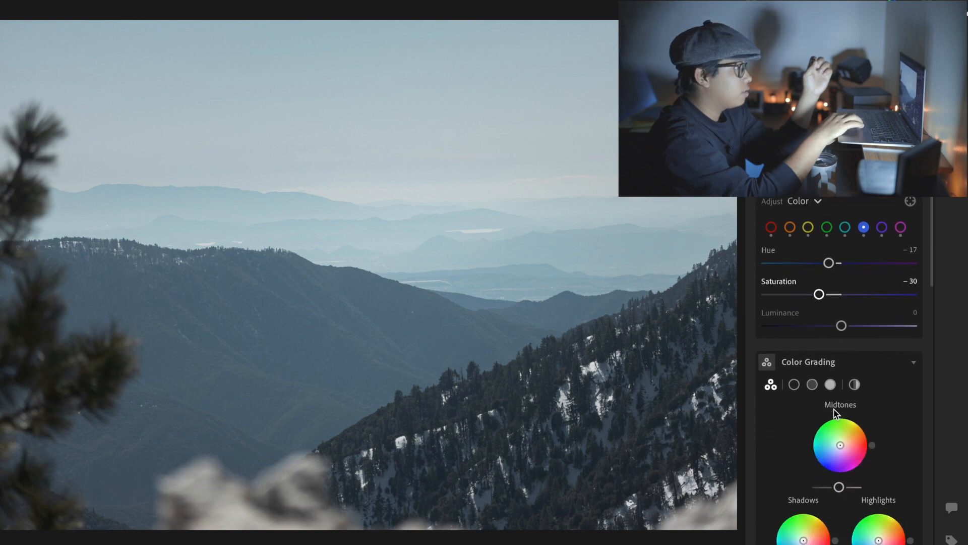
pyautogui.scroll(-5, 833, 409)
pyautogui.scroll(6, 843, 328)
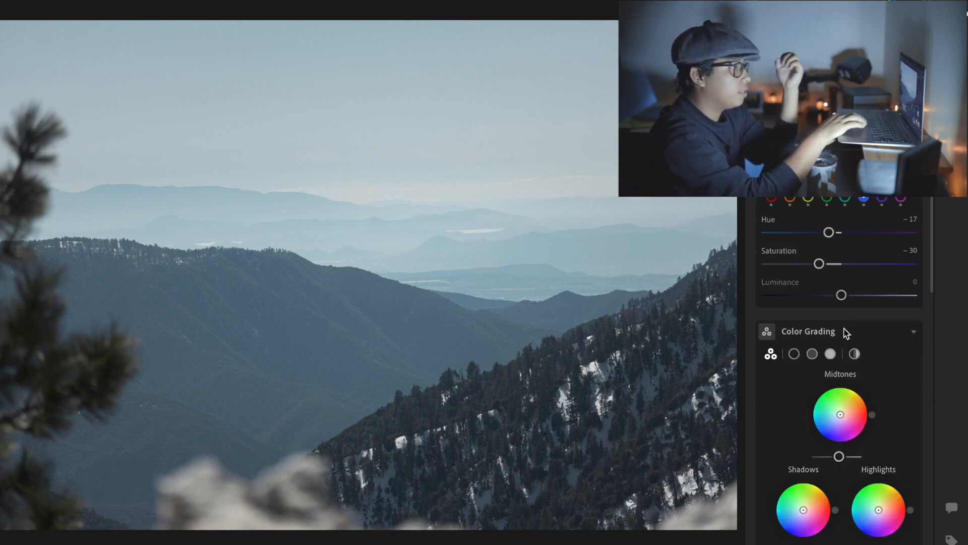
pyautogui.click(881, 249)
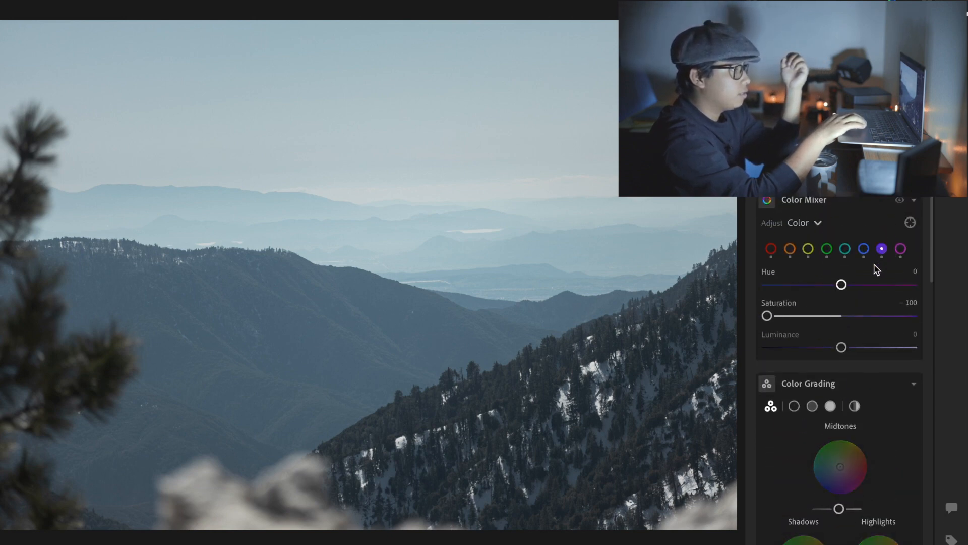
pyautogui.click(826, 316)
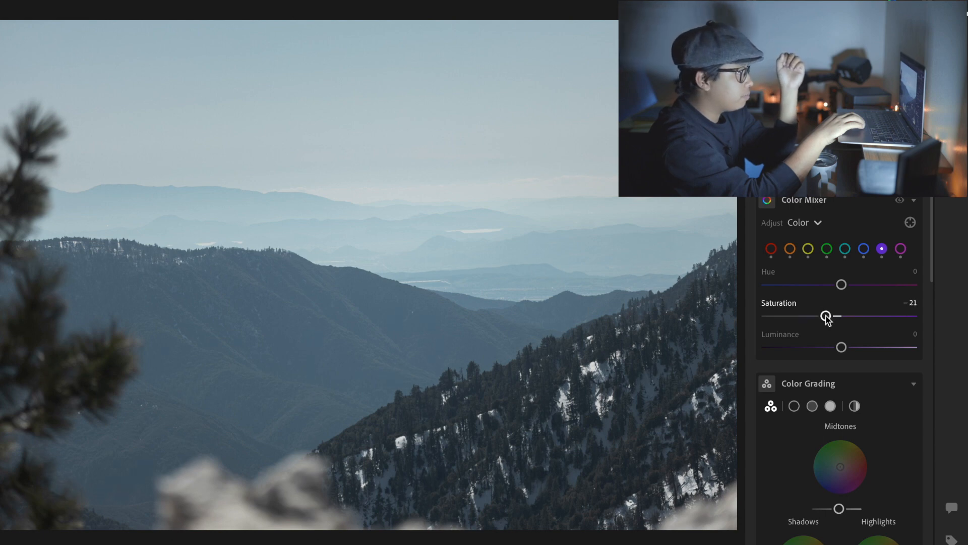
pyautogui.click(858, 315)
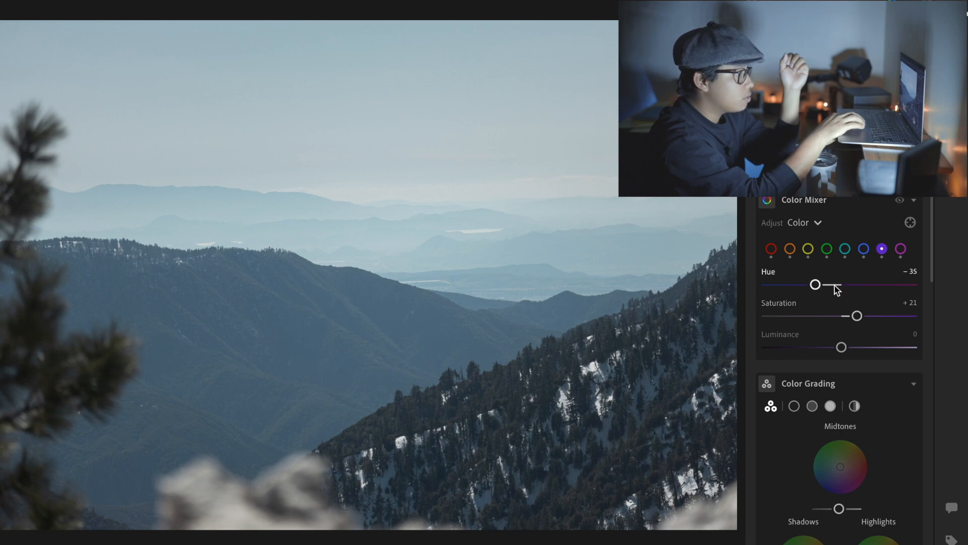
pyautogui.click(840, 285)
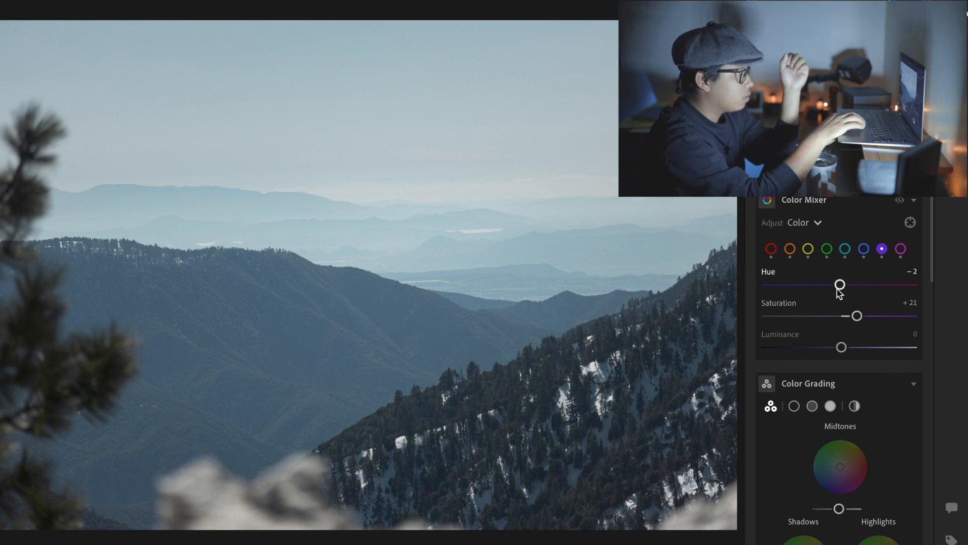
pyautogui.moveTo(839, 285); pyautogui.dragTo(824, 285)
pyautogui.click(860, 286)
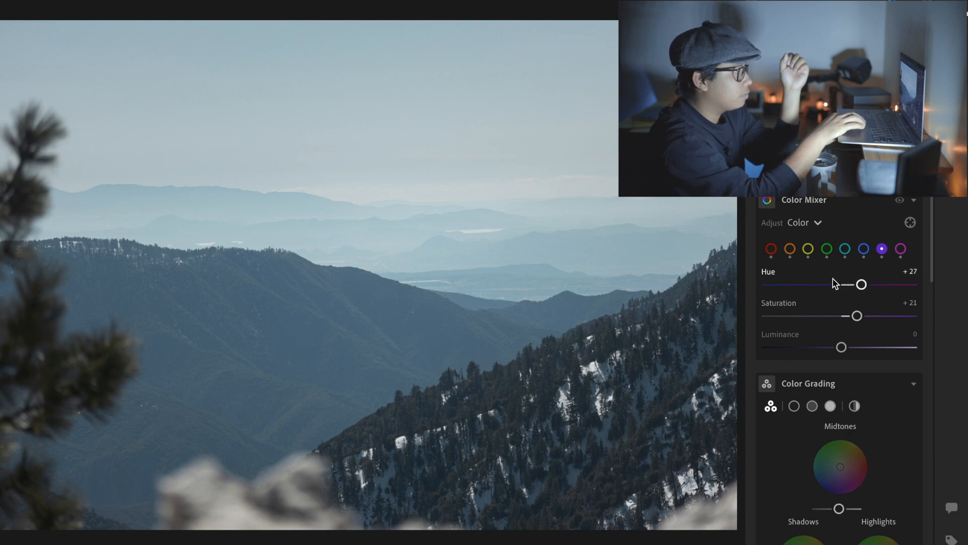
pyautogui.click(833, 279)
pyautogui.click(836, 308)
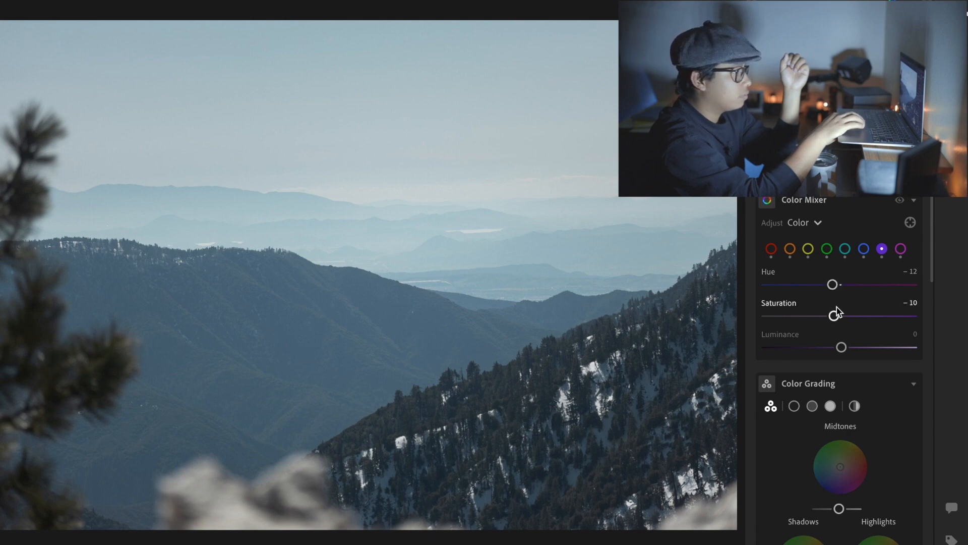
# Set magenta's saturation to +7 in the Color Mixer and the photo's white balance temperature to 5,962
pyautogui.click(900, 249)
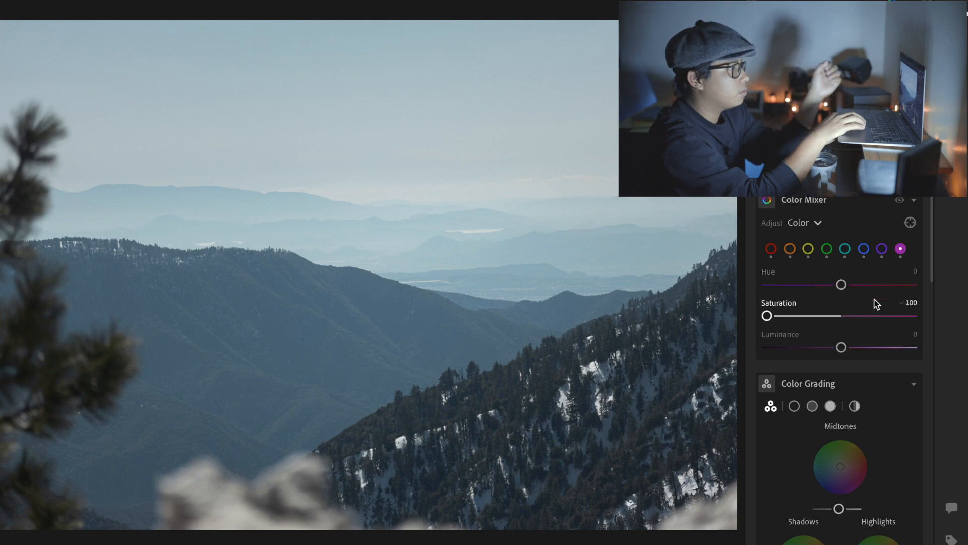
pyautogui.click(847, 317)
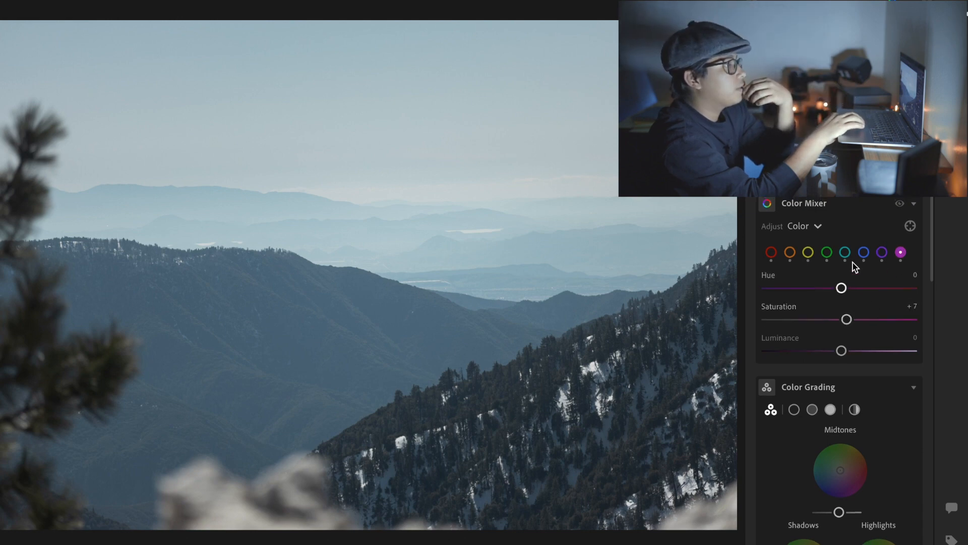
pyautogui.scroll(5, 853, 265)
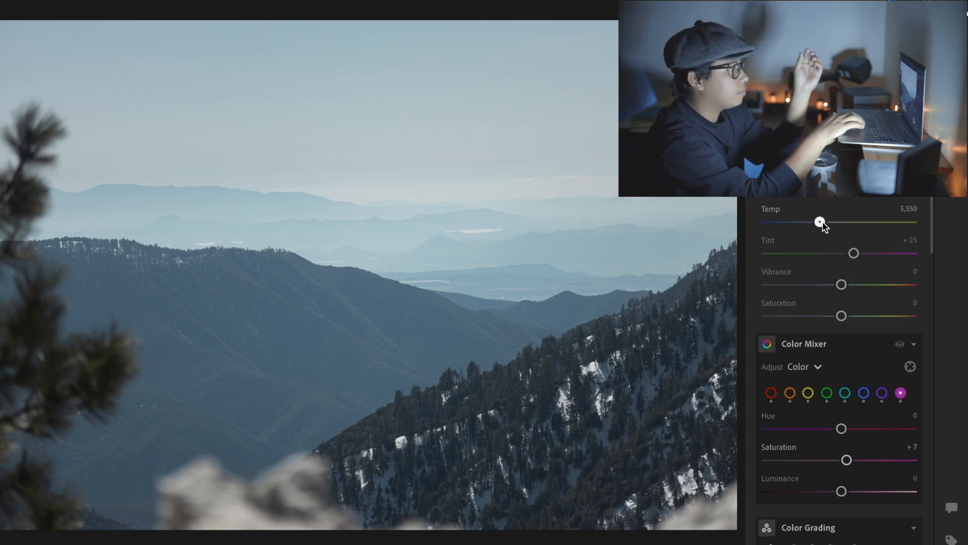
pyautogui.moveTo(822, 222); pyautogui.dragTo(825, 226)
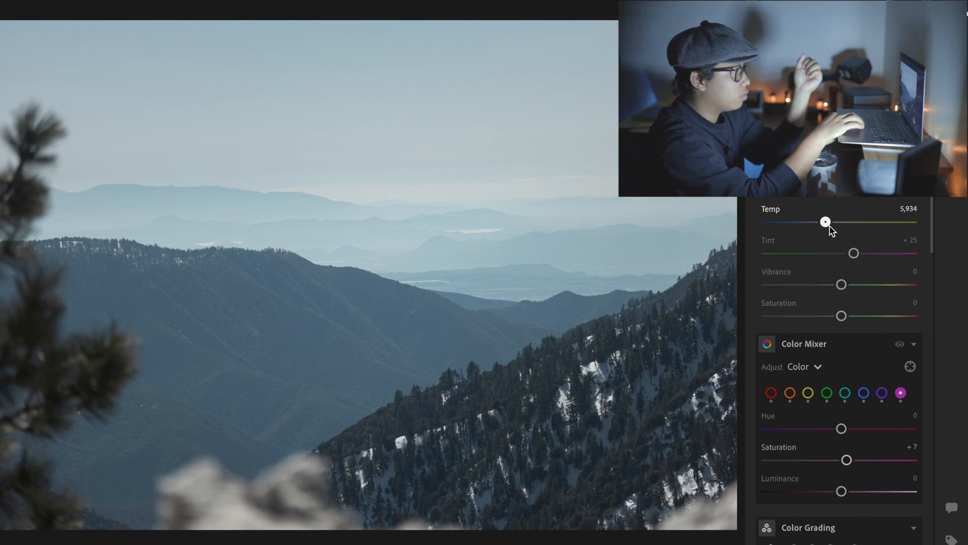
pyautogui.moveTo(830, 226); pyautogui.dragTo(831, 226)
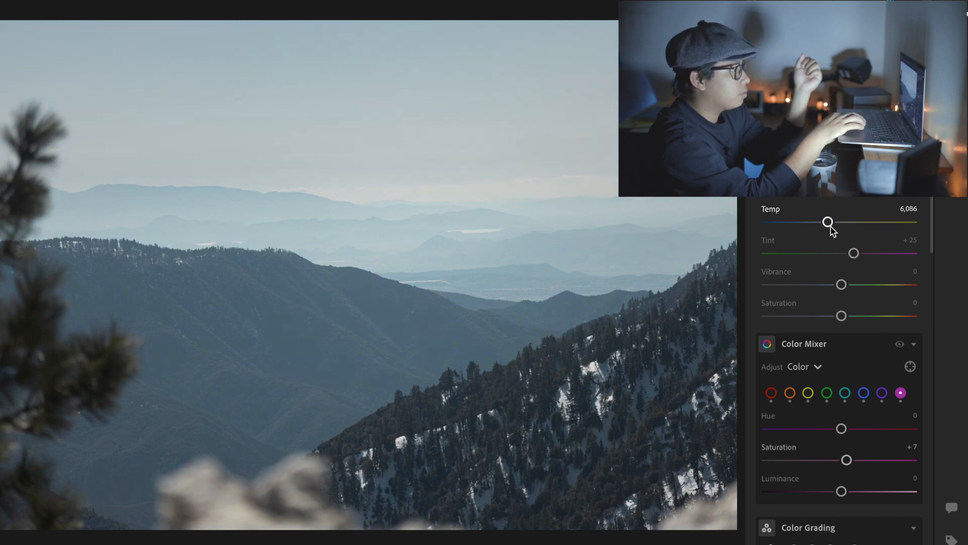
# Set the photo's Tint to +30 and Vibrance to +19
pyautogui.scroll(-2, 824, 224)
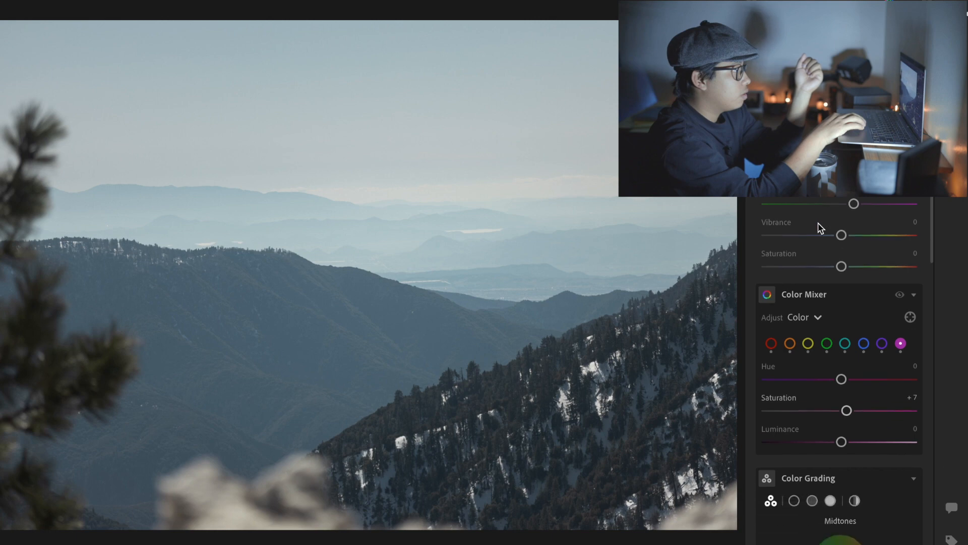
pyautogui.click(515, 380)
pyautogui.moveTo(473, 391); pyautogui.dragTo(478, 322)
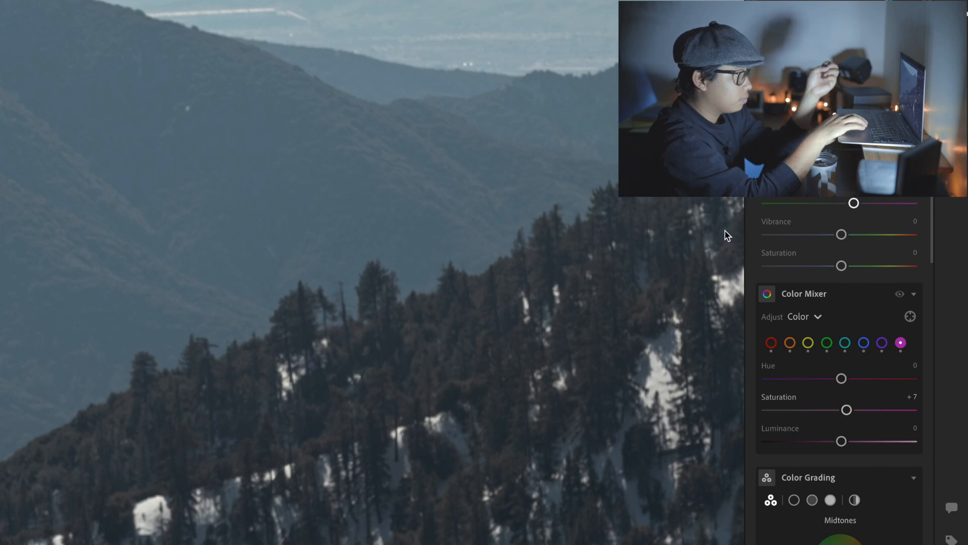
pyautogui.click(541, 300)
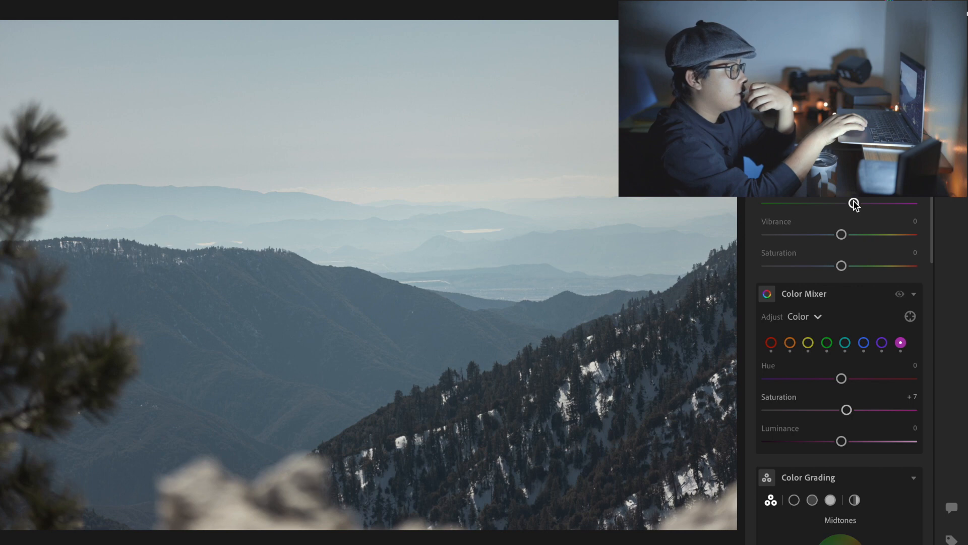
pyautogui.moveTo(853, 201); pyautogui.dragTo(856, 203)
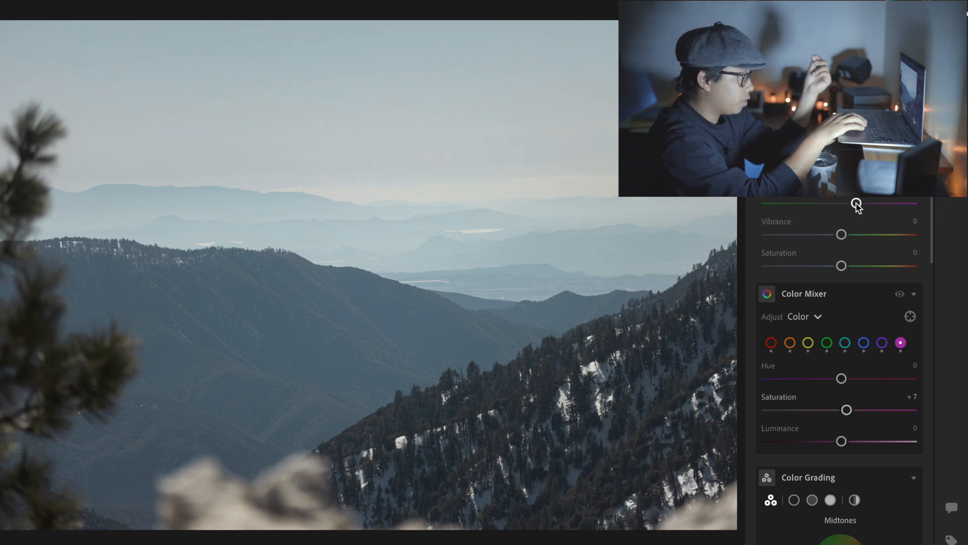
pyautogui.click(857, 234)
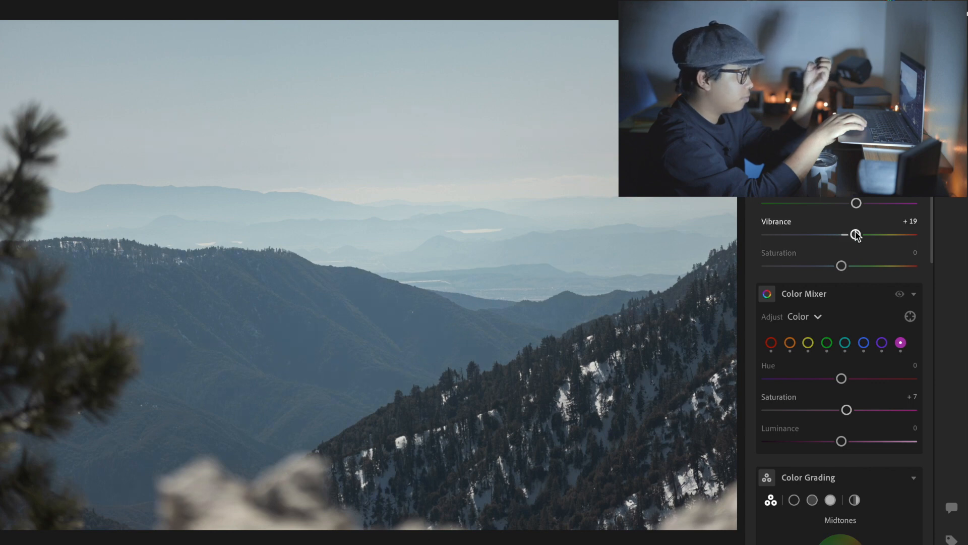
# Set orange's saturation to -26 in the Color Mixer
pyautogui.scroll(-4, 872, 309)
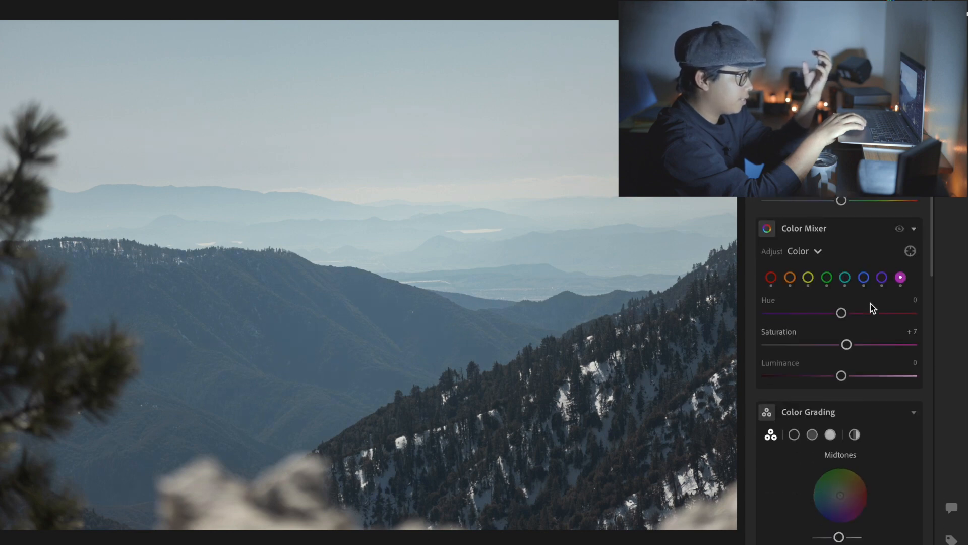
pyautogui.scroll(3, 872, 309)
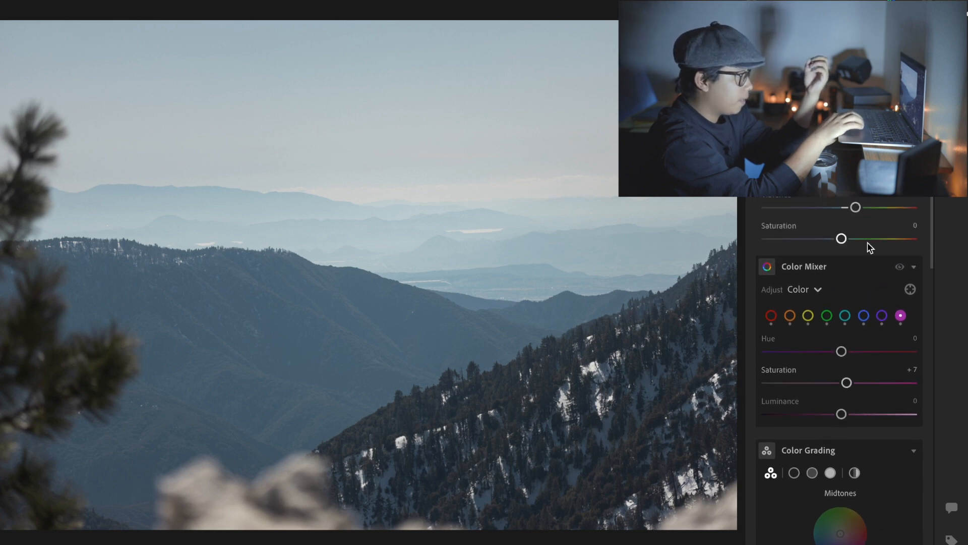
pyautogui.click(789, 318)
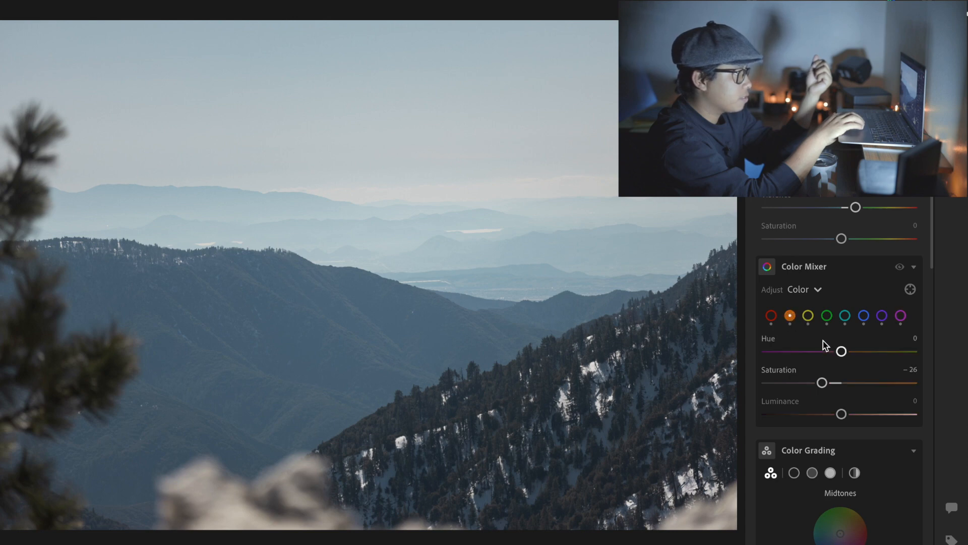
pyautogui.click(808, 317)
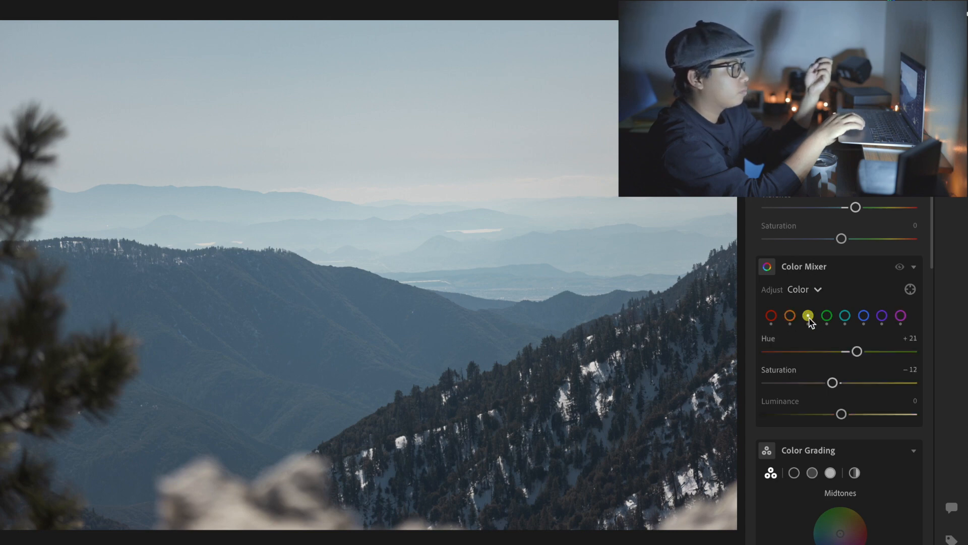
# Set blue's hue to -22 and its luminance to -9 in the Color Mixer
pyautogui.click(863, 317)
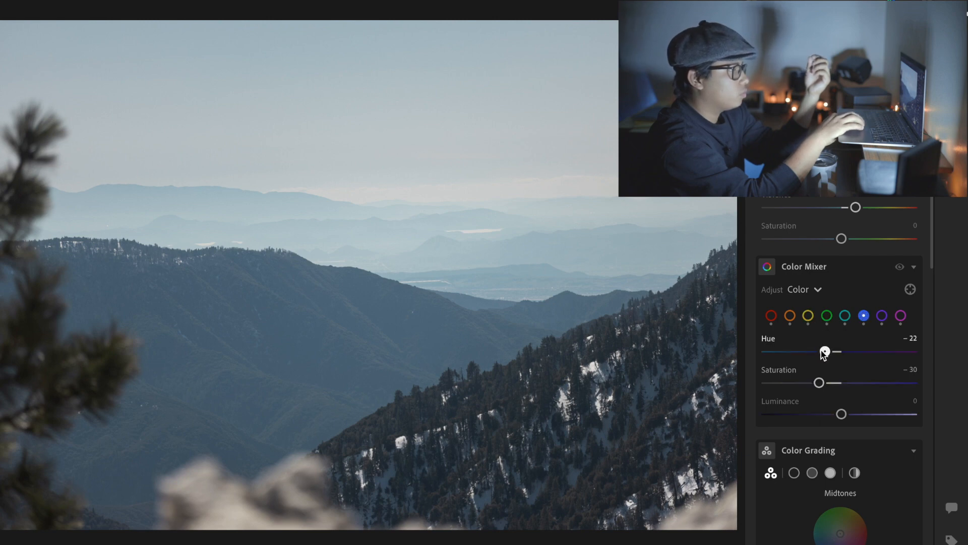
pyautogui.moveTo(818, 353); pyautogui.dragTo(820, 353)
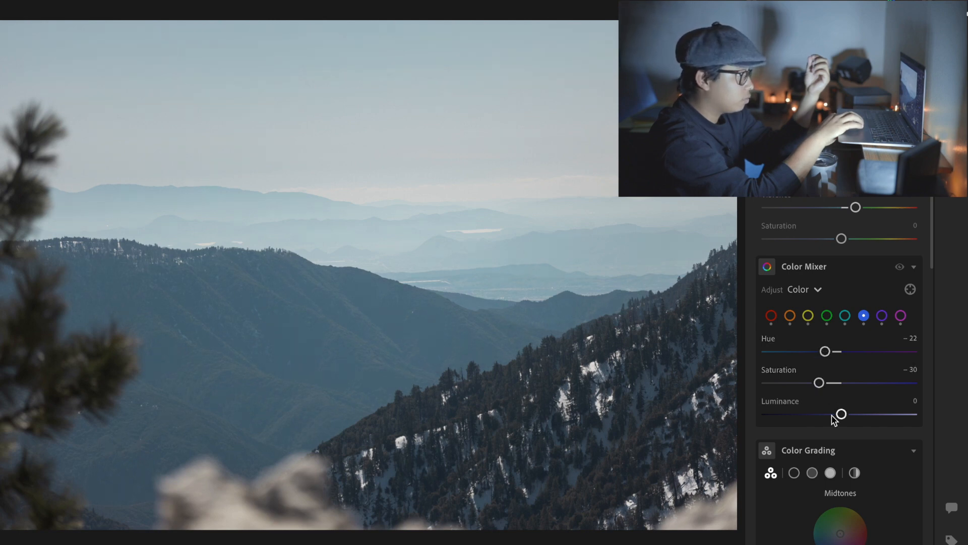
pyautogui.moveTo(840, 414); pyautogui.dragTo(828, 418)
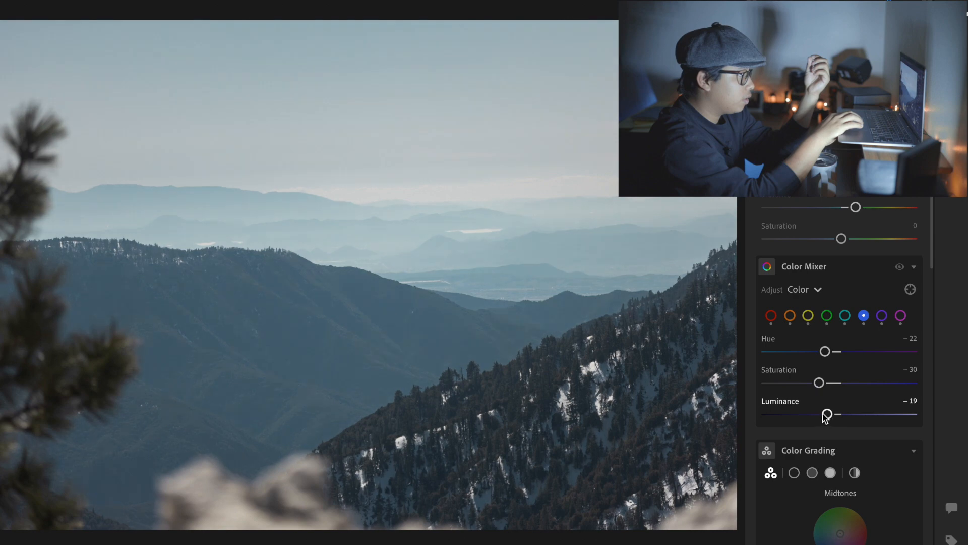
pyautogui.moveTo(829, 416); pyautogui.dragTo(836, 427)
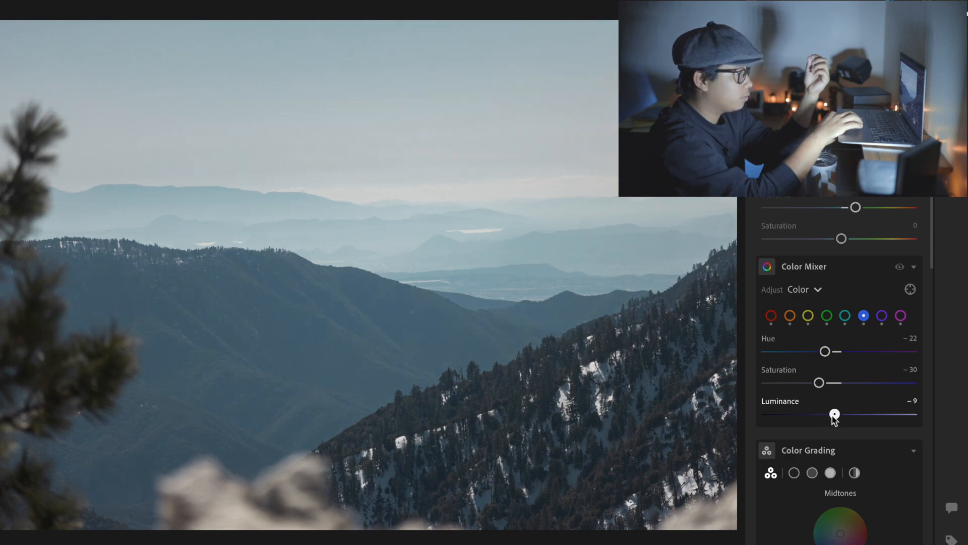
# Add a midtone point at the center of the Point Curve and a highlight point at about 76 on its upper part
pyautogui.scroll(-3, 827, 328)
pyautogui.scroll(7, 827, 326)
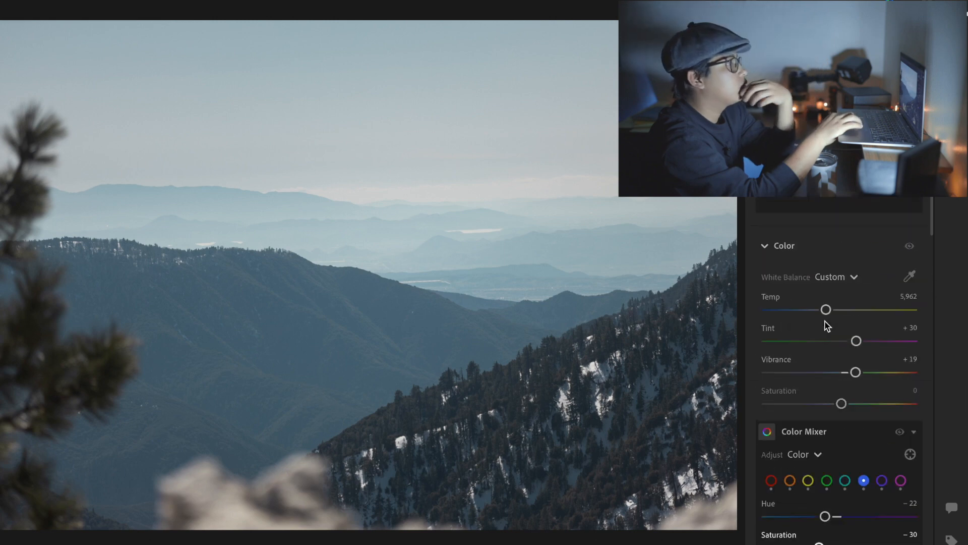
pyautogui.scroll(8, 824, 324)
pyautogui.scroll(-3, 827, 332)
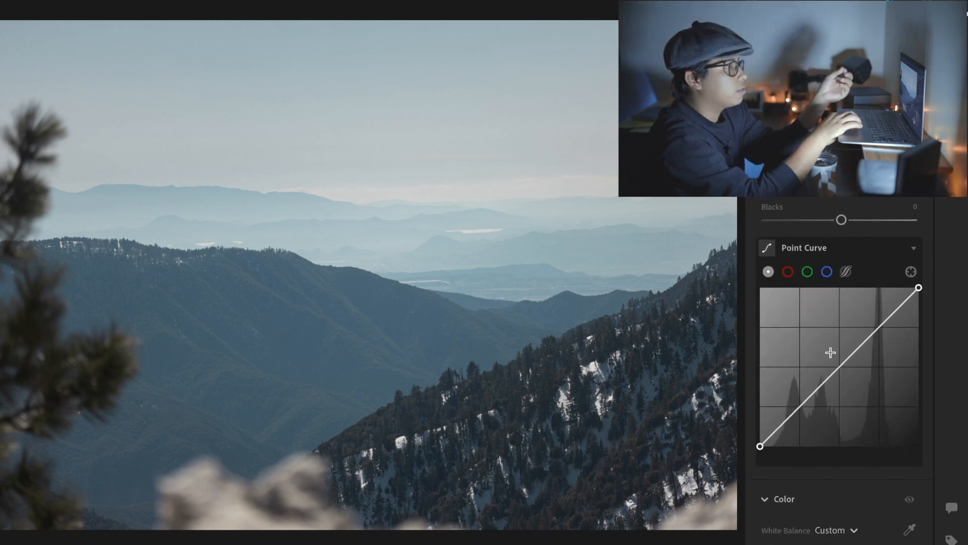
pyautogui.click(842, 367)
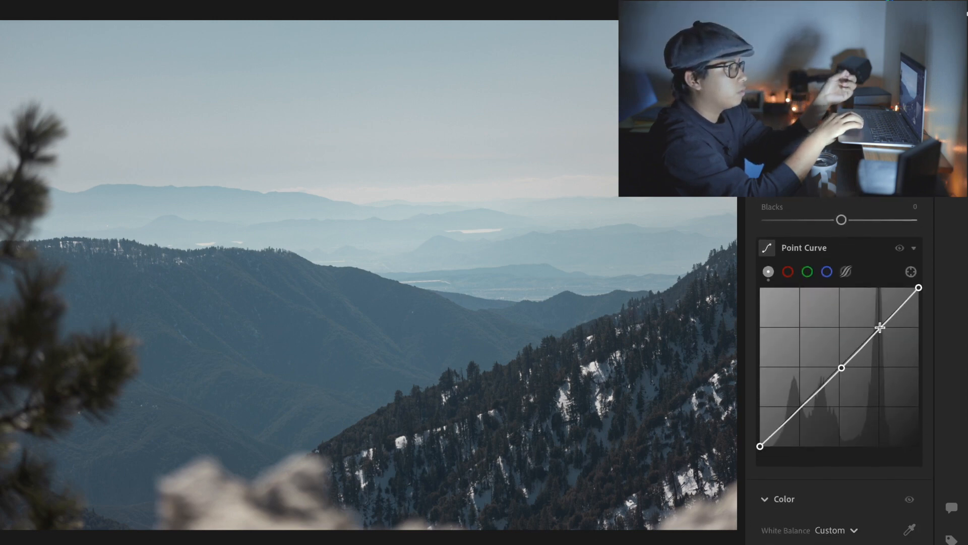
pyautogui.click(880, 327)
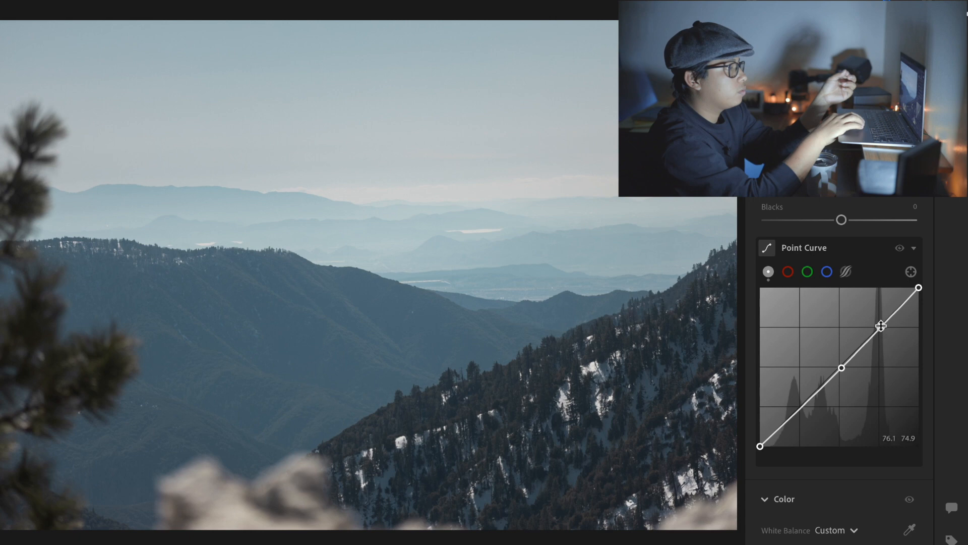
# Add a shadow point to the Point Curve and pull it slightly down, then raise the midtone point slightly to 51.0, 51.4
pyautogui.click(801, 406)
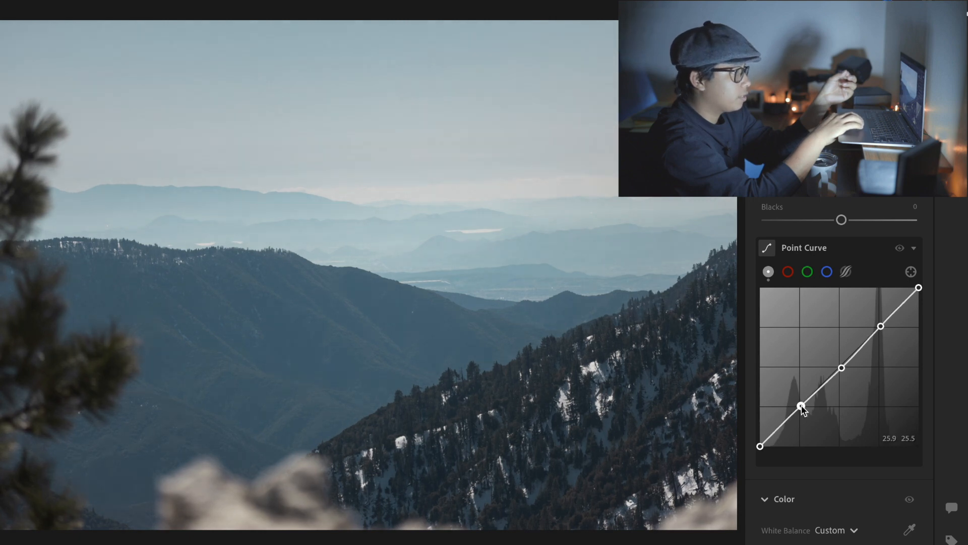
pyautogui.moveTo(801, 407); pyautogui.dragTo(802, 409)
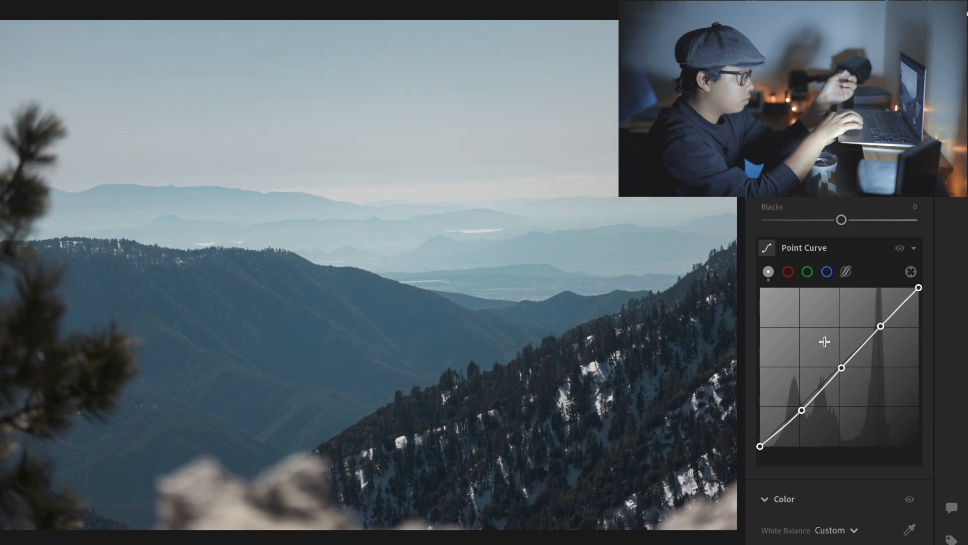
pyautogui.click(841, 368)
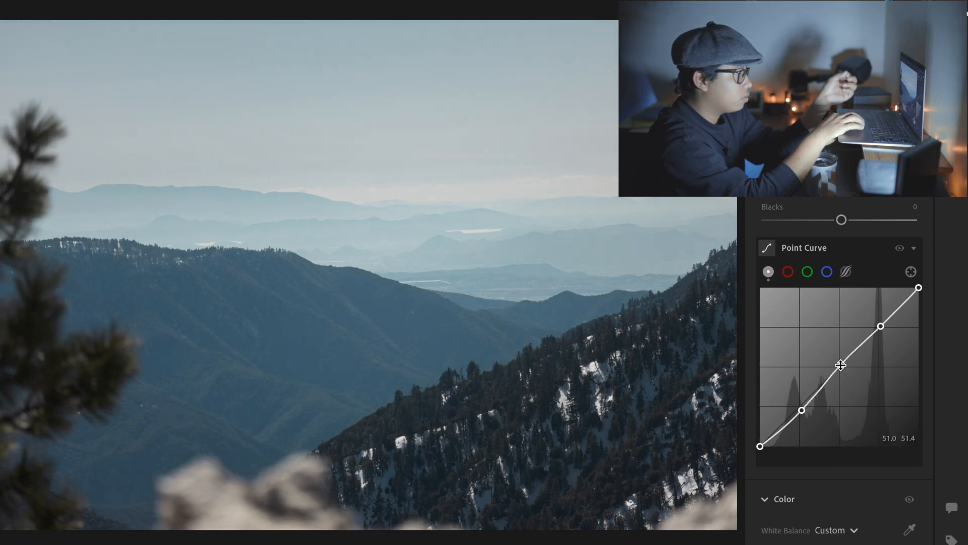
# Set the photo's Shadows to -1
pyautogui.click(845, 275)
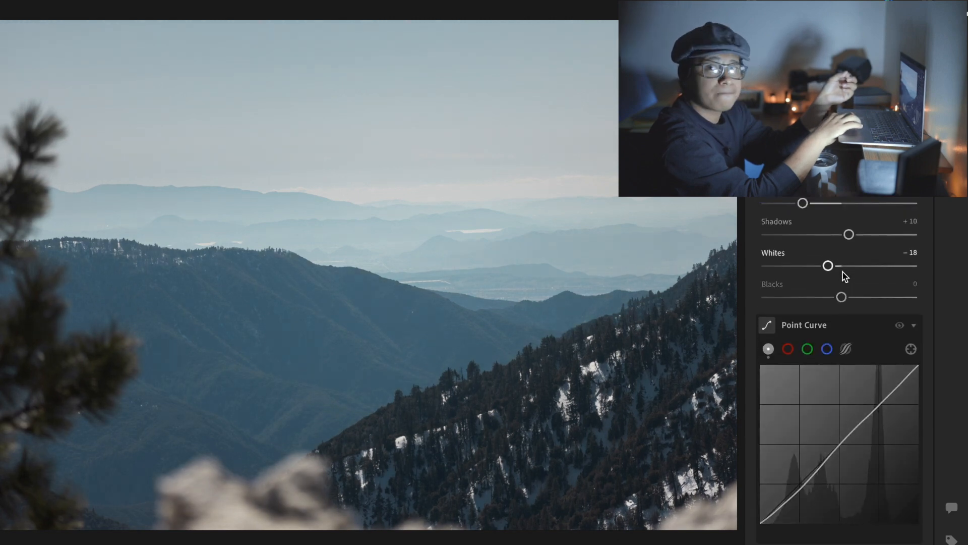
pyautogui.click(822, 235)
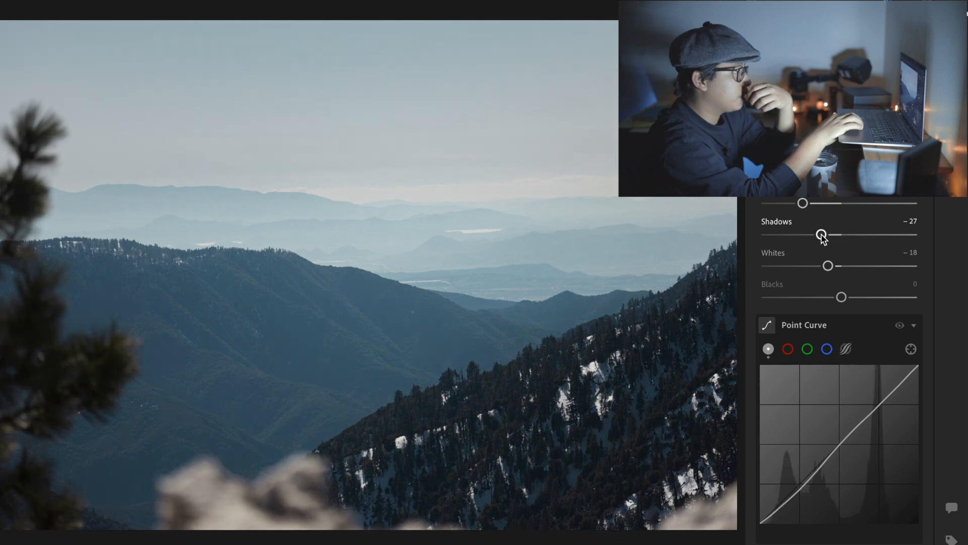
pyautogui.click(830, 235)
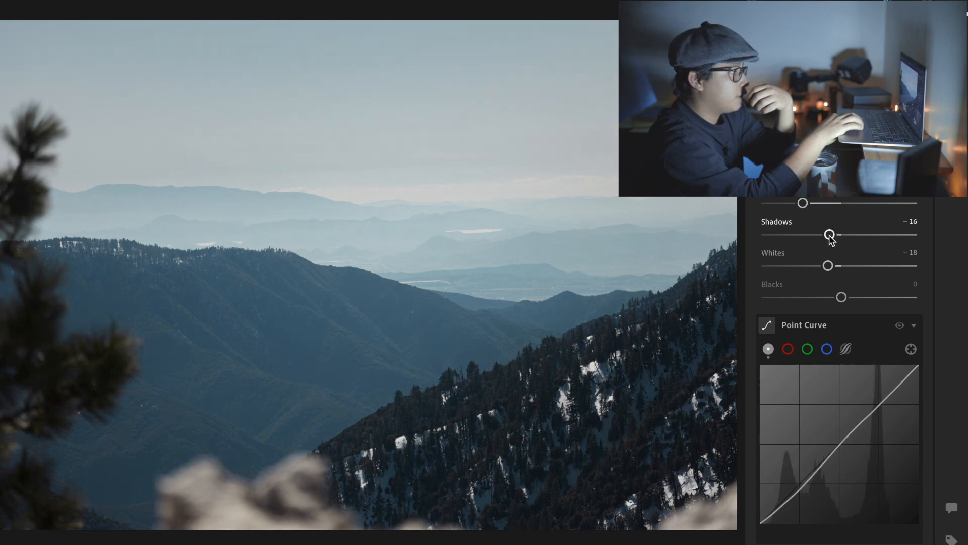
pyautogui.click(840, 235)
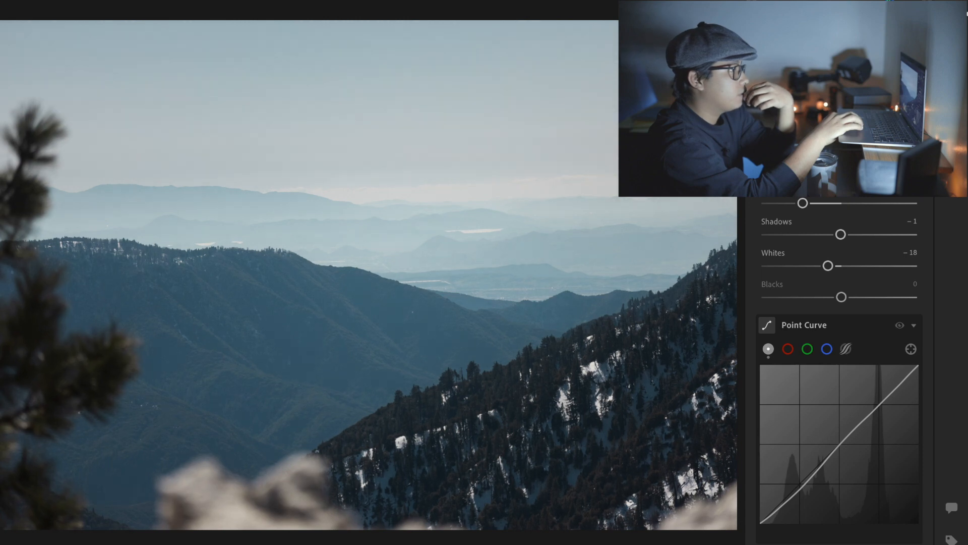
# Compare the edited photo with the original and return to the edited version
pyautogui.scroll(-2, 867, 215)
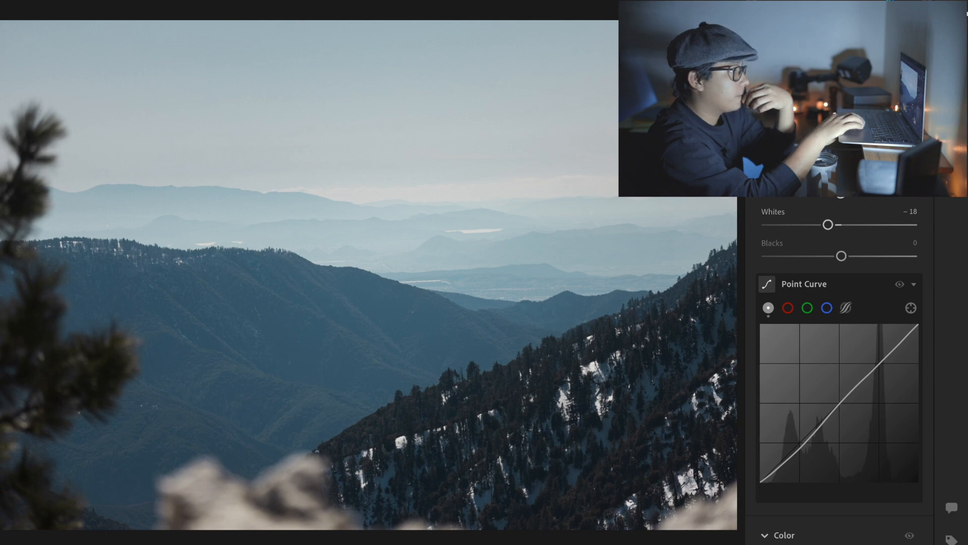
pyautogui.scroll(-5, 839, 368)
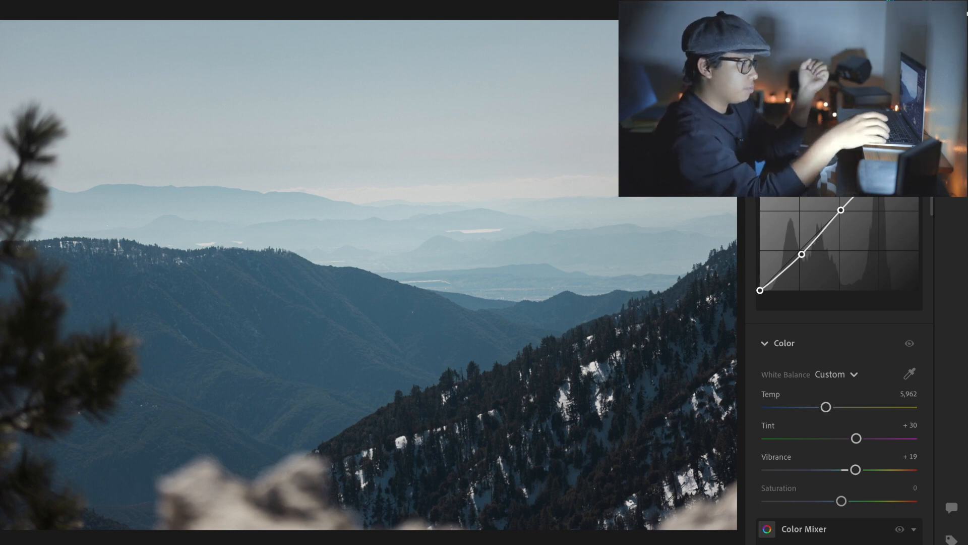
pyautogui.press('\\')
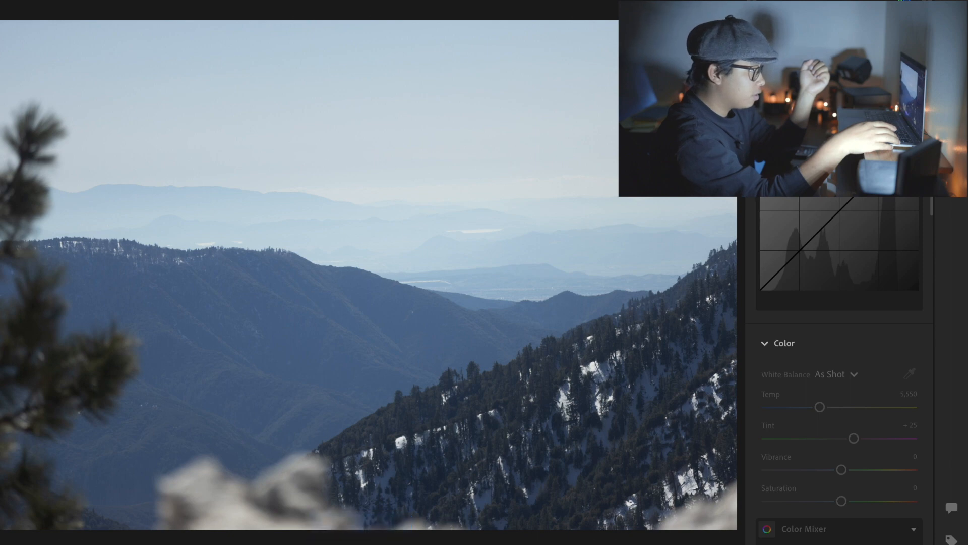
pyautogui.press('\\')
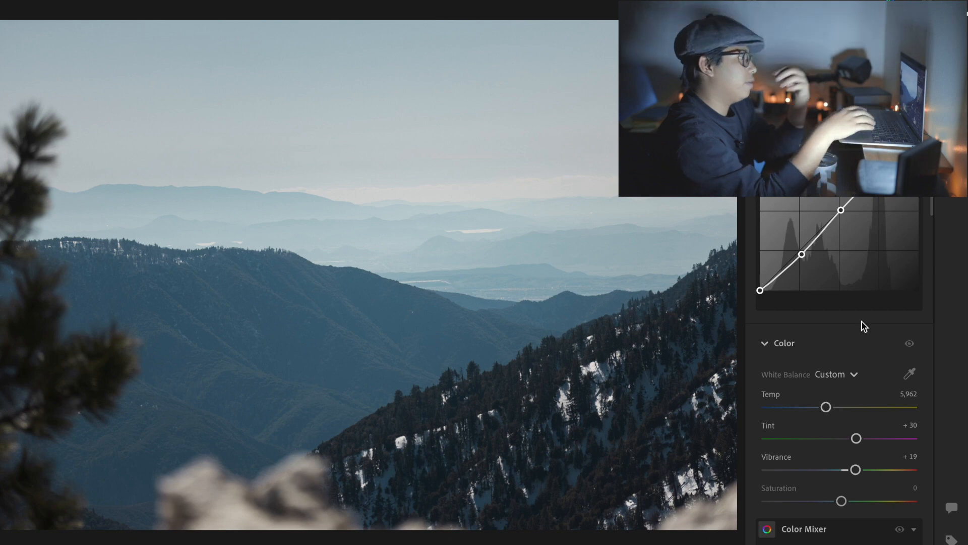
# Set the photo's Tint to +35 and Exposure to +0.15
pyautogui.scroll(-2, 863, 324)
pyautogui.scroll(-3, 863, 324)
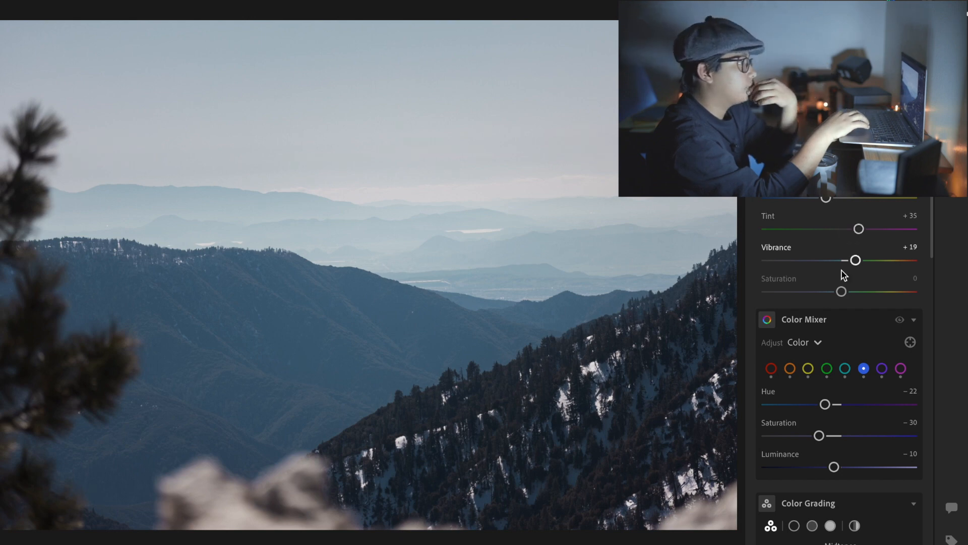
pyautogui.scroll(-3, 846, 280)
pyautogui.scroll(8, 849, 249)
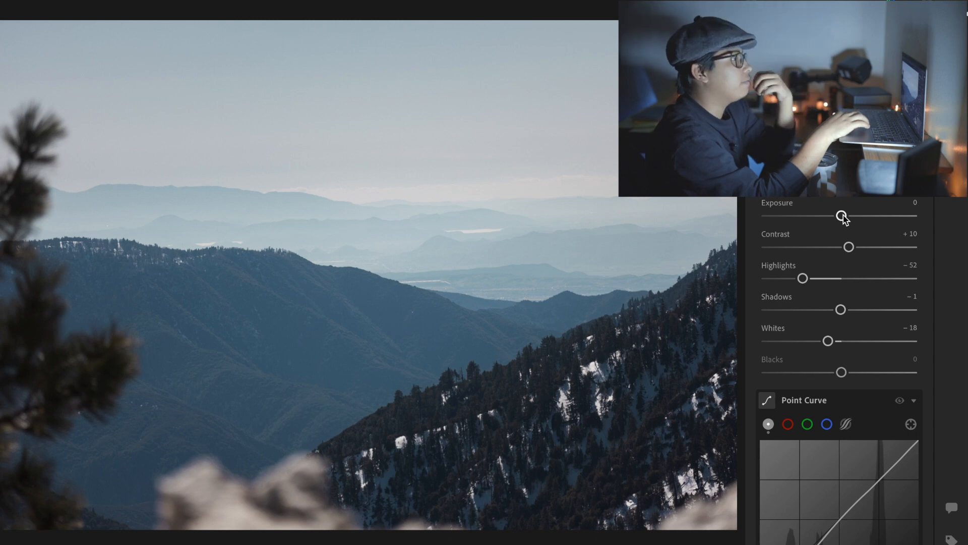
pyautogui.moveTo(843, 216); pyautogui.dragTo(846, 217)
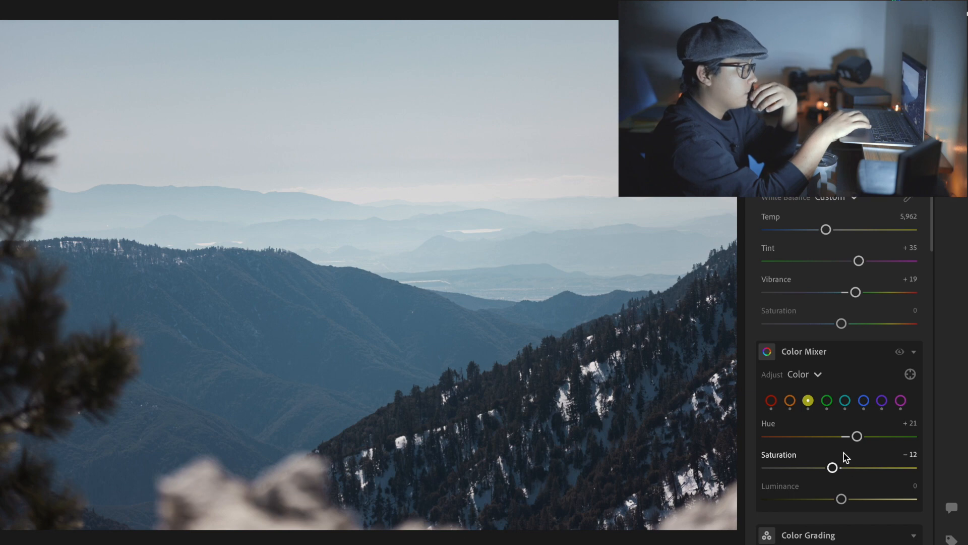
pyautogui.scroll(-3, 842, 458)
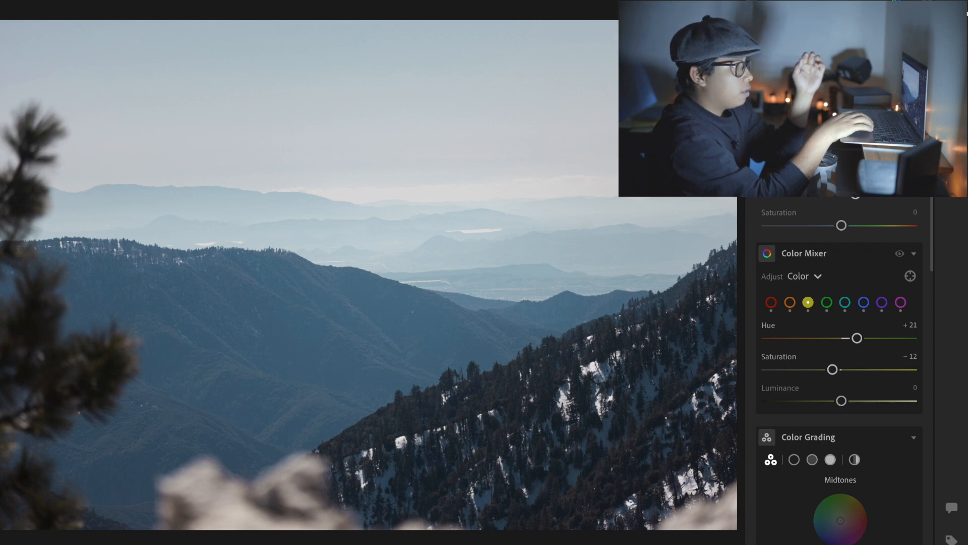
# Crop the photo tighter around the mountain ridges, cutting out the blurred pine branches and foreground rocks
pyautogui.press('c')
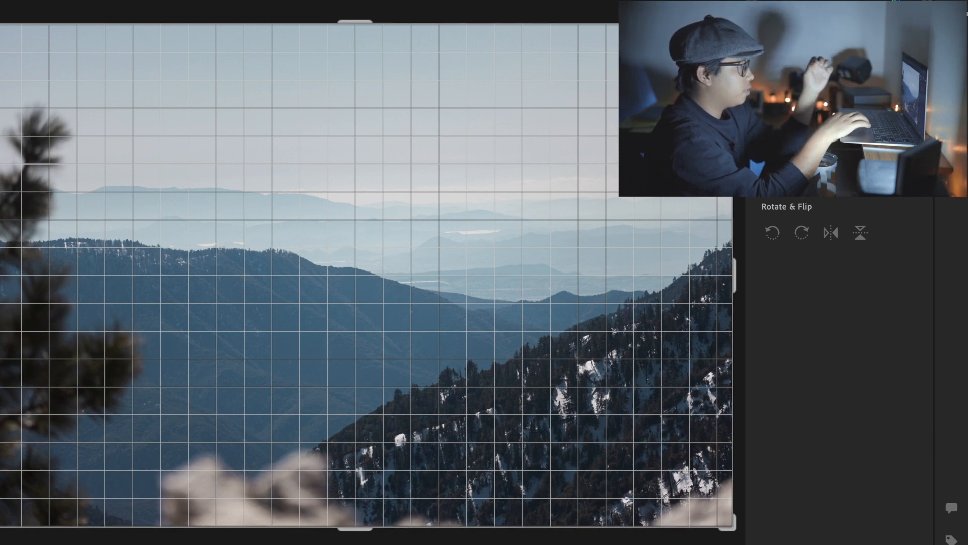
pyautogui.moveTo(0, 527); pyautogui.dragTo(69, 493)
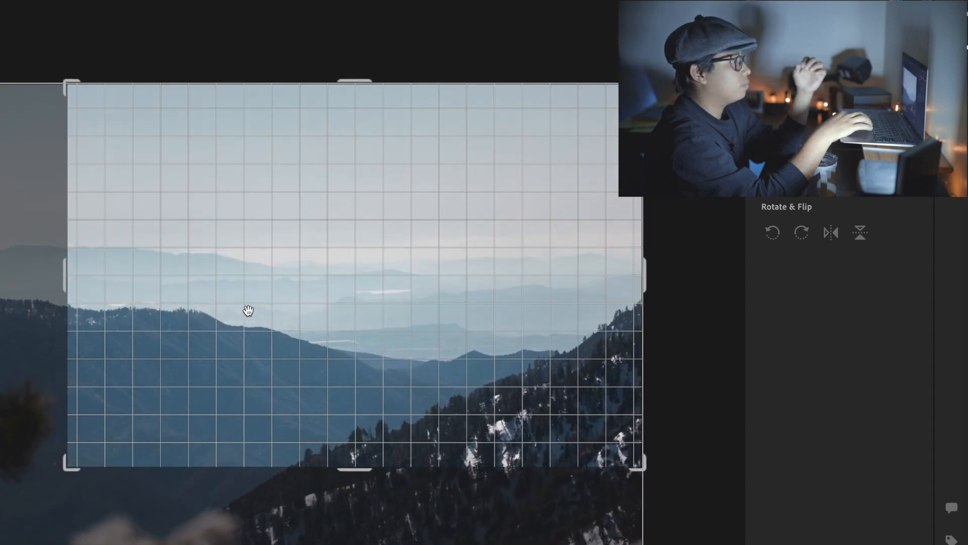
pyautogui.moveTo(256, 313); pyautogui.dragTo(247, 284)
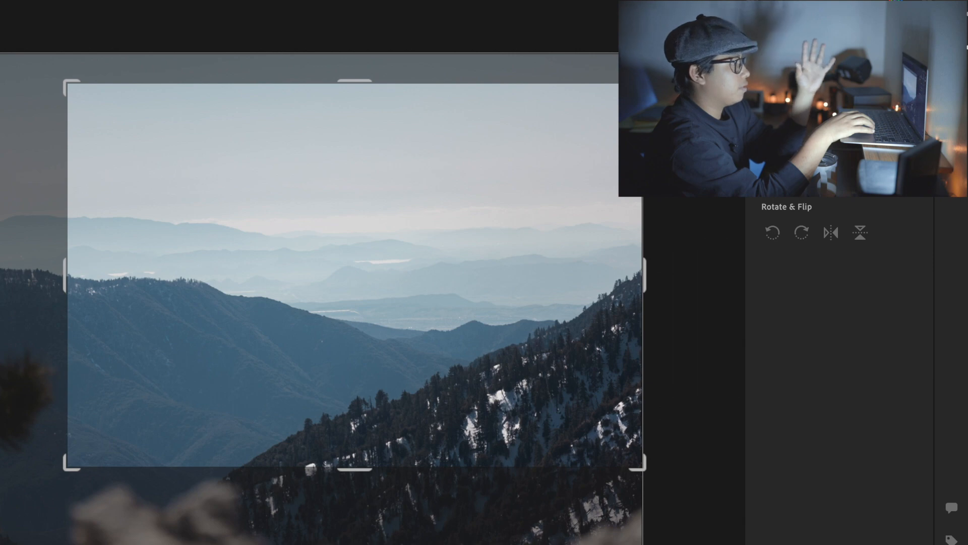
pyautogui.press('Return')
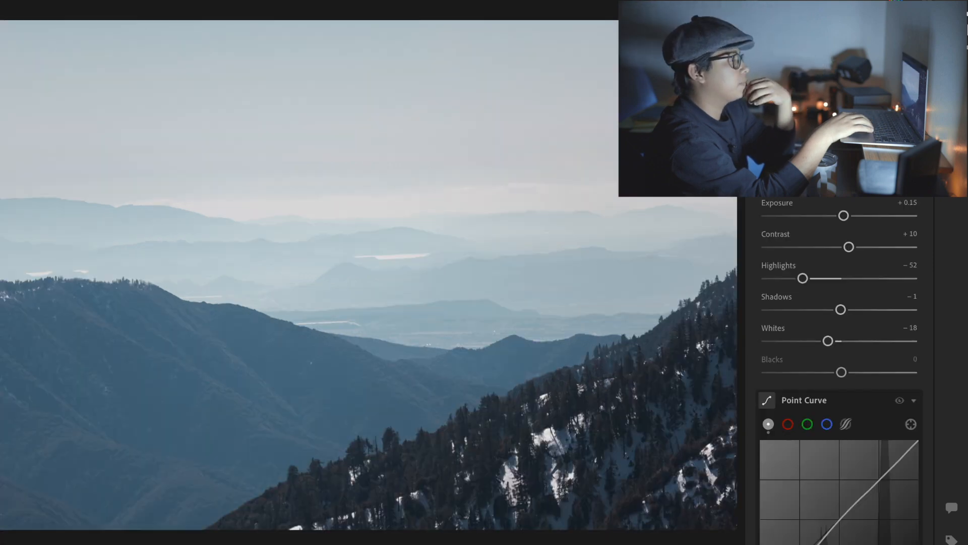
# Reframe the crop to include slightly less sky and more of the snowy slope, and apply it
pyautogui.press('c')
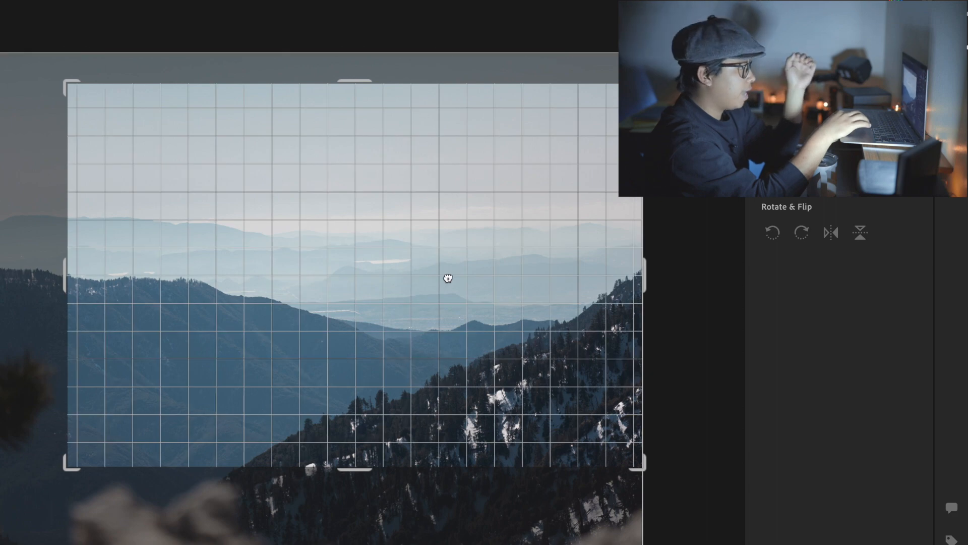
pyautogui.moveTo(448, 277); pyautogui.dragTo(448, 267)
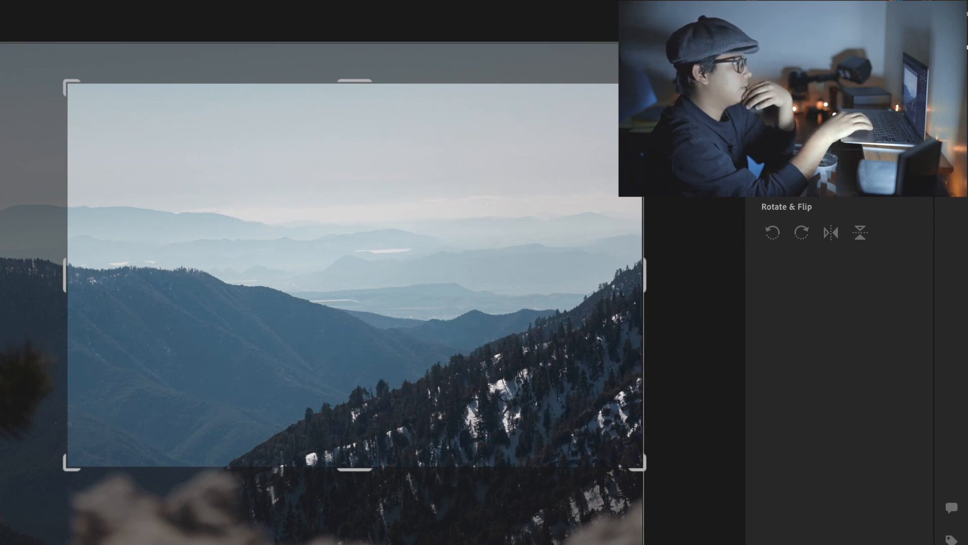
pyautogui.press('e')
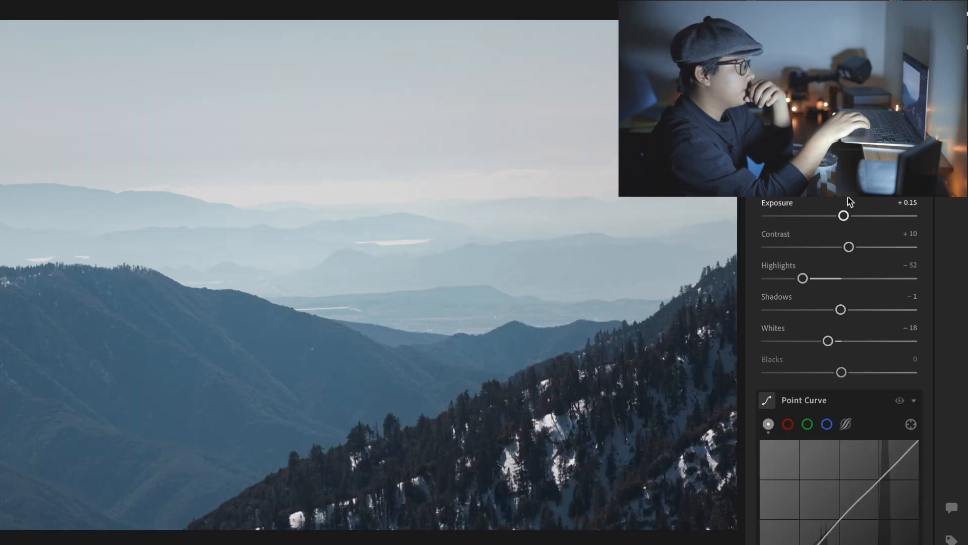
# Set blue's hue to -35, saturation to -19 and luminance to -11 in the Color Mixer, undoing a trial shift toward purple
pyautogui.scroll(-10, 845, 262)
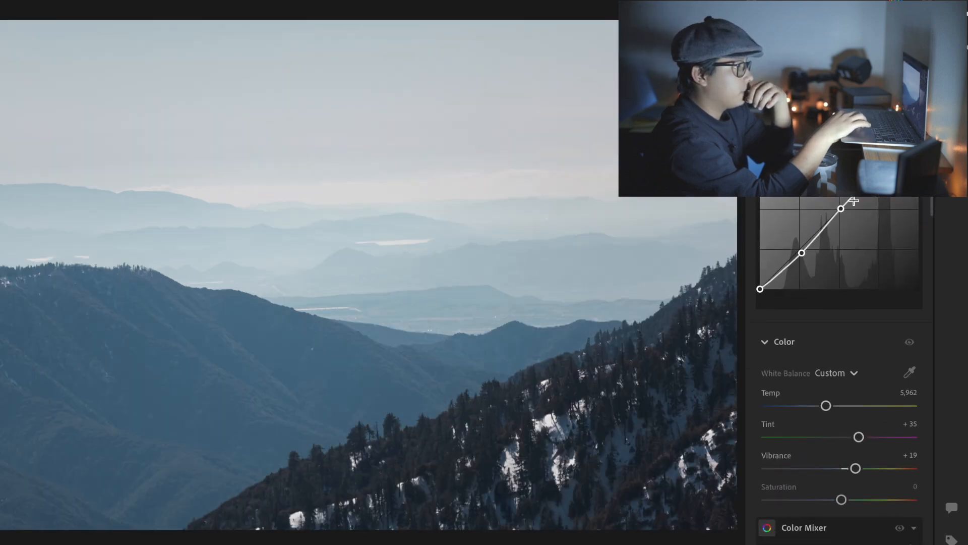
pyautogui.scroll(-12, 824, 314)
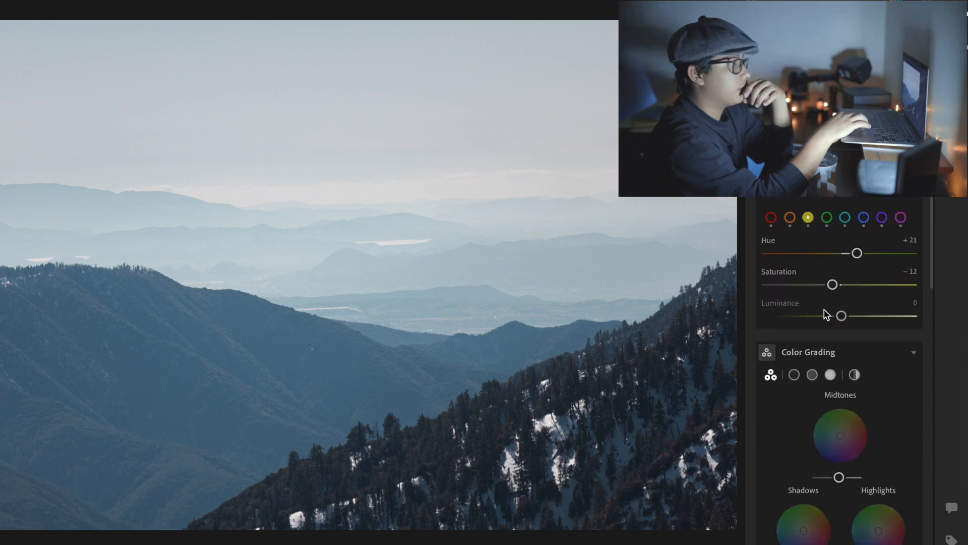
pyautogui.click(864, 198)
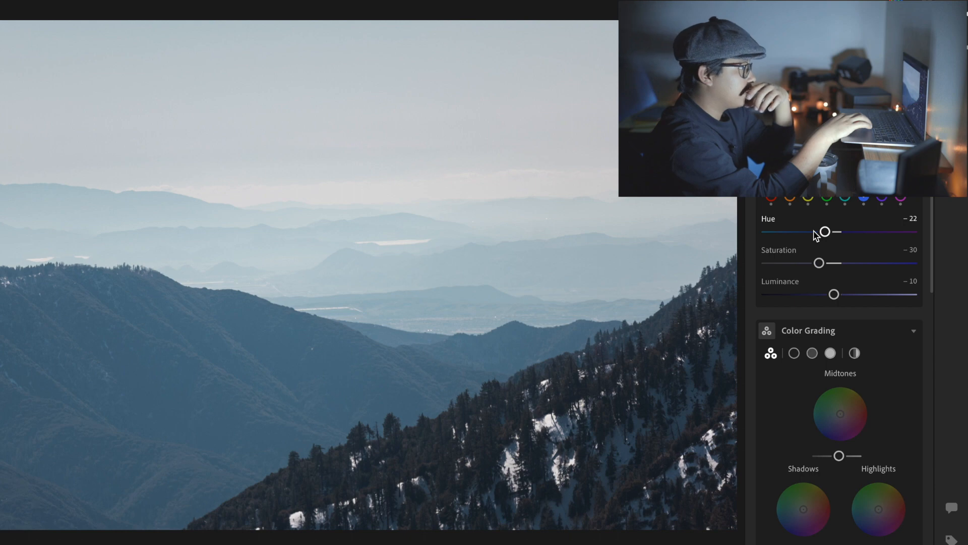
pyautogui.moveTo(815, 234); pyautogui.dragTo(814, 232)
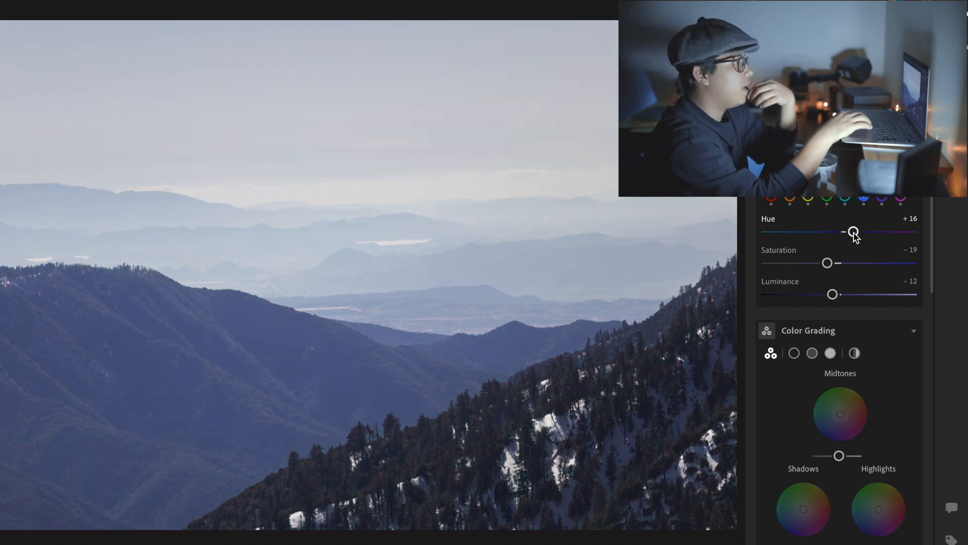
pyautogui.hotkey('ctrl', 'z')
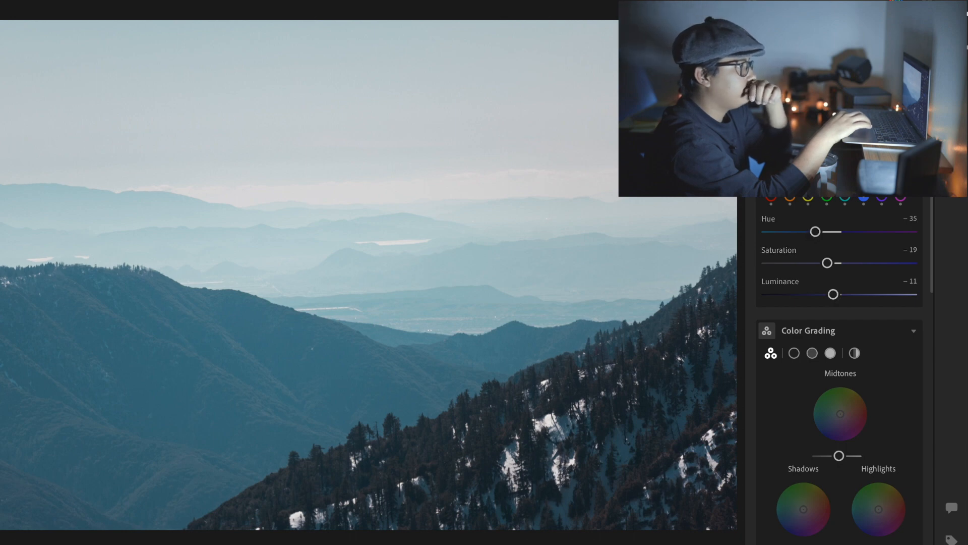
pyautogui.scroll(5, 837, 283)
pyautogui.scroll(5, 847, 302)
pyautogui.scroll(-5, 849, 222)
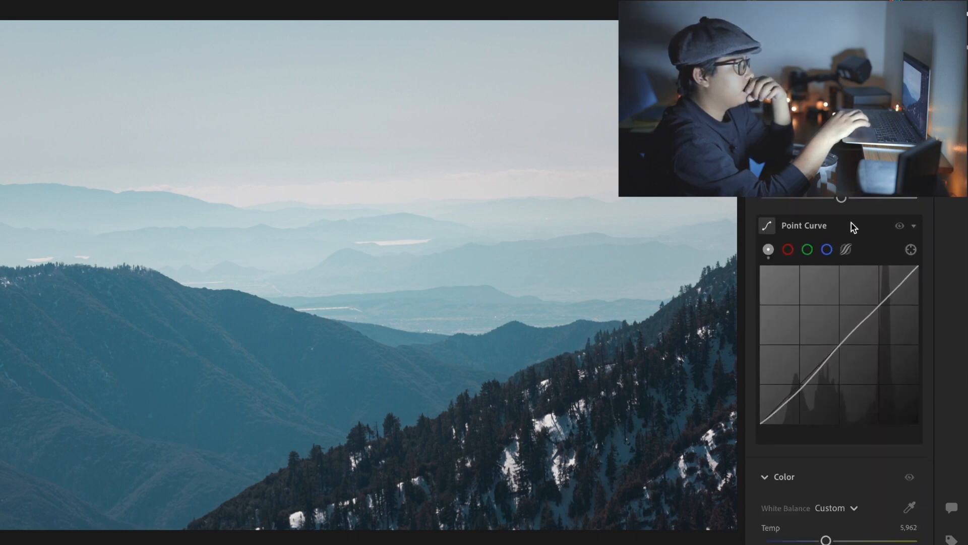
pyautogui.scroll(-3, 839, 282)
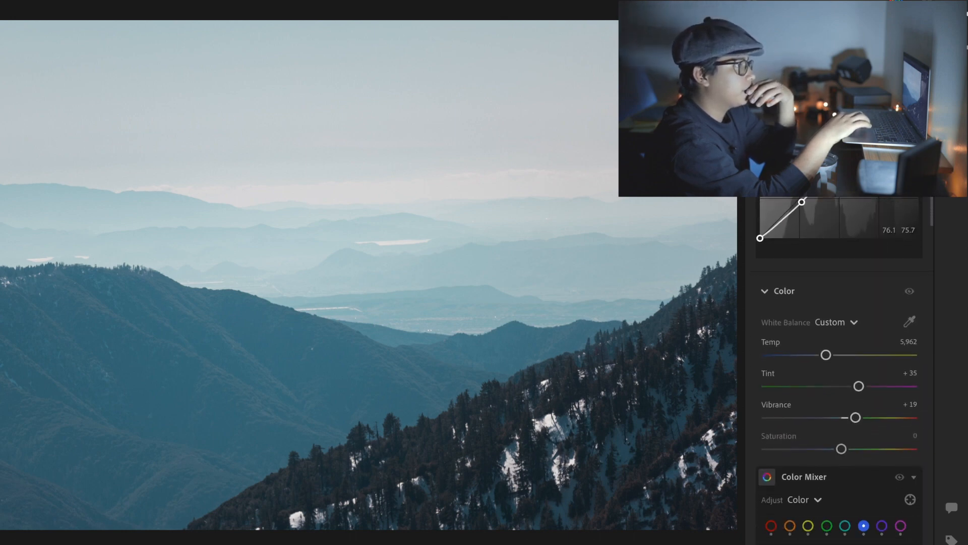